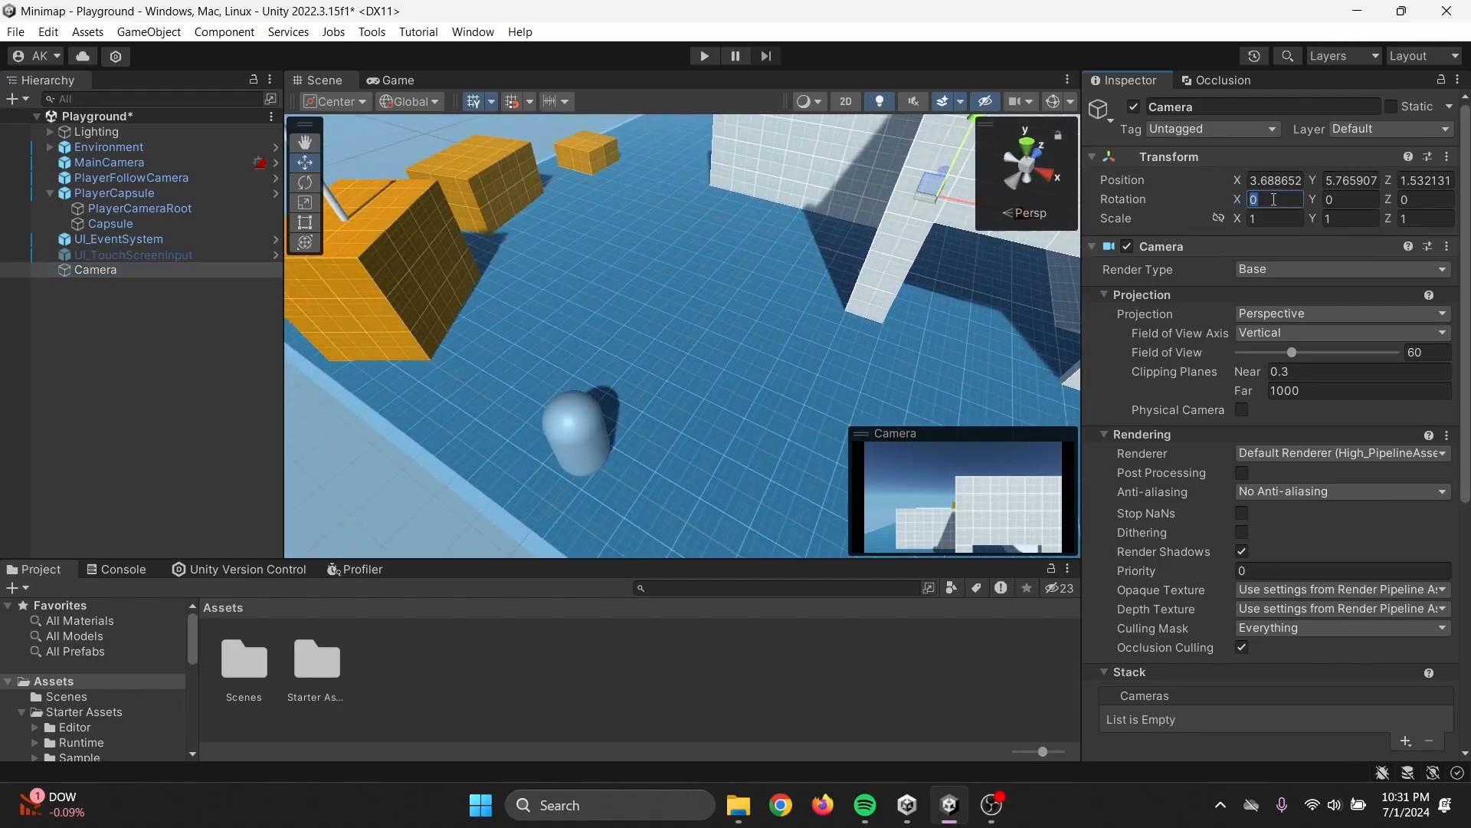
Set the camera's X rotation to 90.
{"action": "type", "text": "90"}
{"action": "scroll", "coordinate": [1285, 449], "scroll_direction": "down", "scroll_amount": 2}
{"action": "scroll", "coordinate": [1285, 449], "scroll_direction": "up", "scroll_amount": 2}
Add a layer named Minimap as User Layer 3.
{"action": "left_click", "coordinate": [1402, 132]}
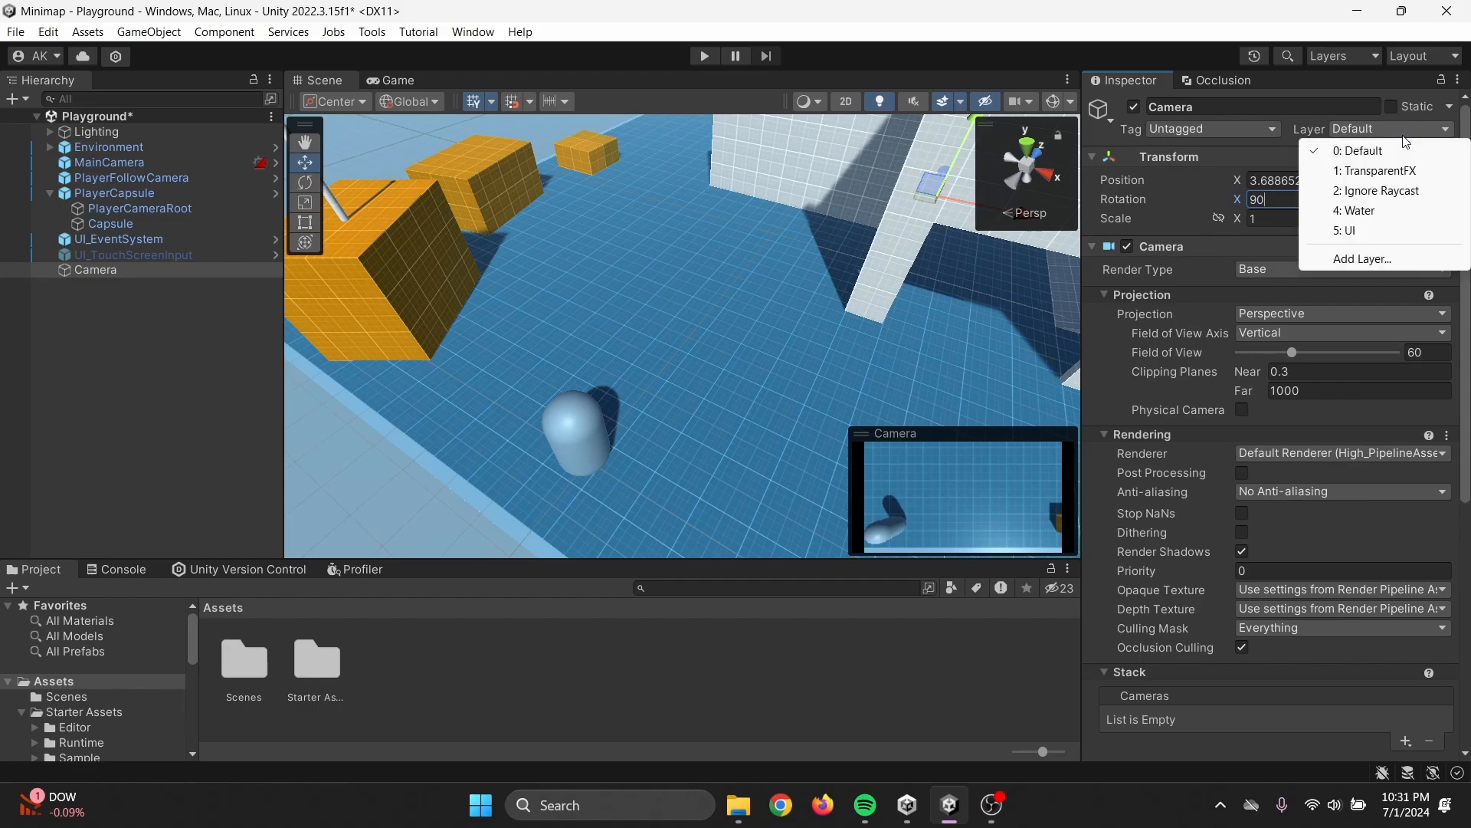
{"action": "left_click", "coordinate": [1361, 258]}
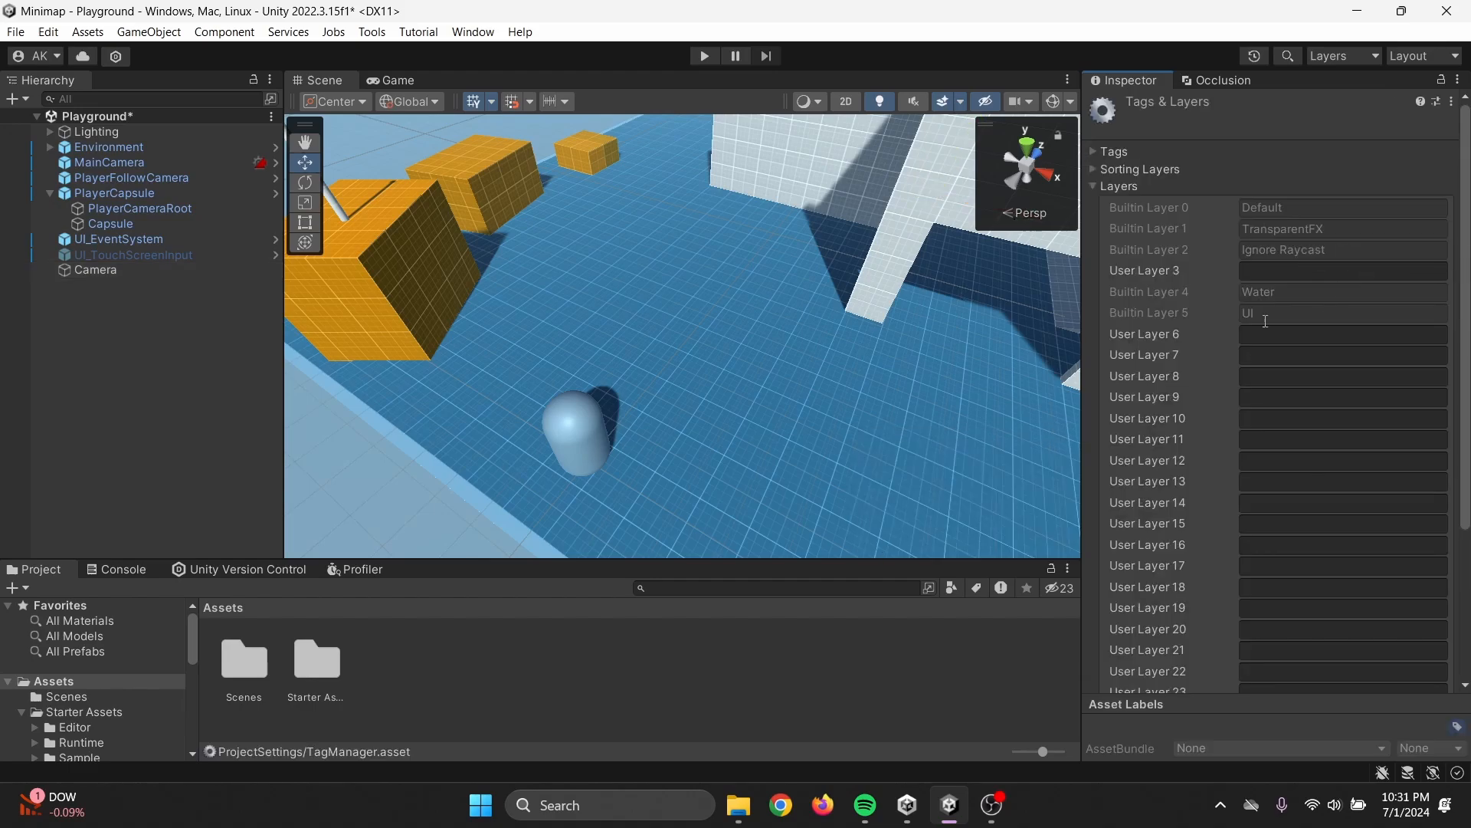
{"action": "left_click", "coordinate": [1275, 271]}
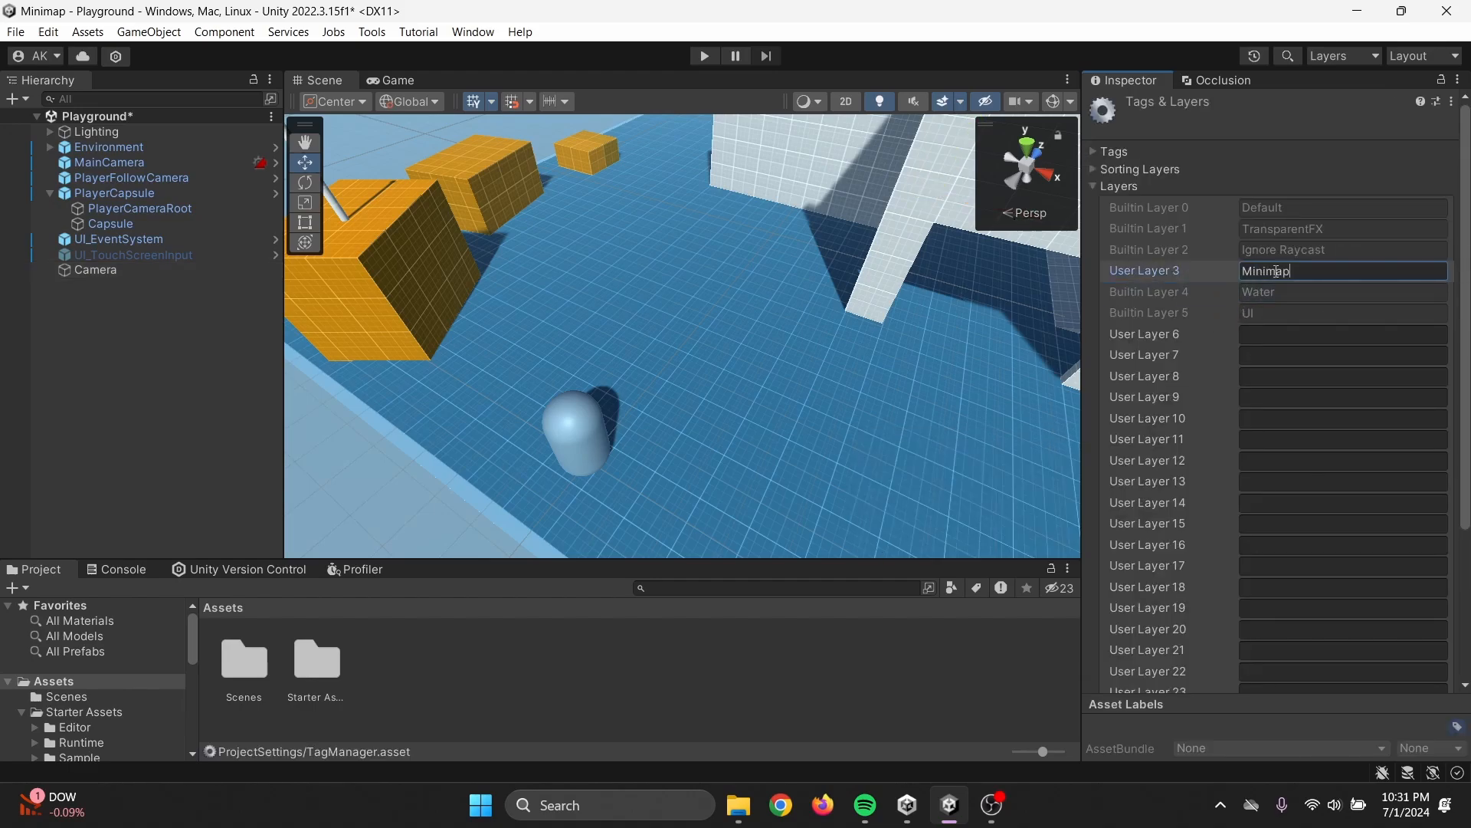
Restrict the new Camera's culling mask to only the Minimap layer.
{"action": "left_click", "coordinate": [95, 270]}
{"action": "scroll", "coordinate": [1306, 495], "scroll_direction": "down", "scroll_amount": 5}
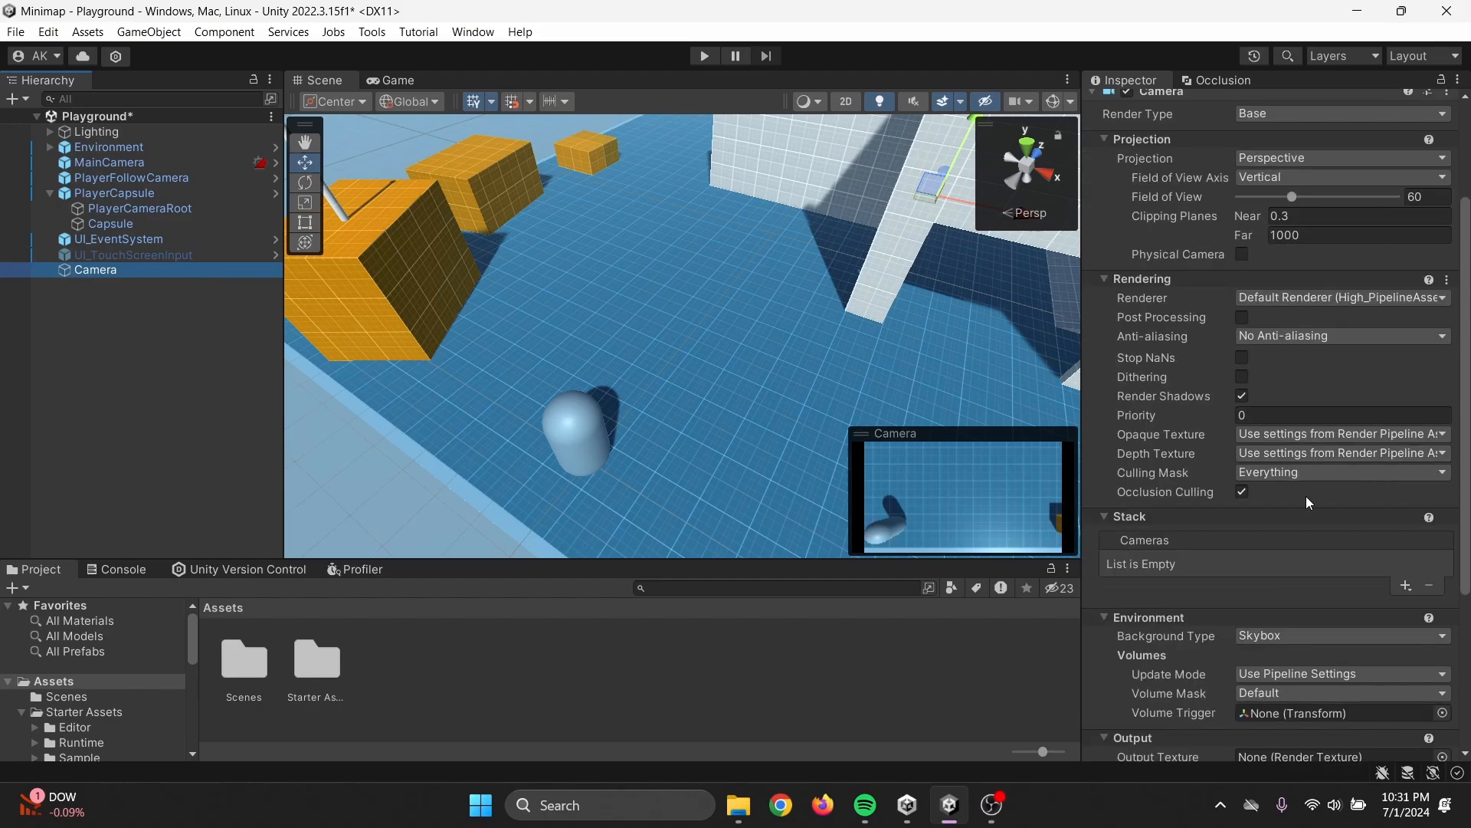
{"action": "left_click", "coordinate": [1292, 470]}
{"action": "left_click", "coordinate": [1283, 494]}
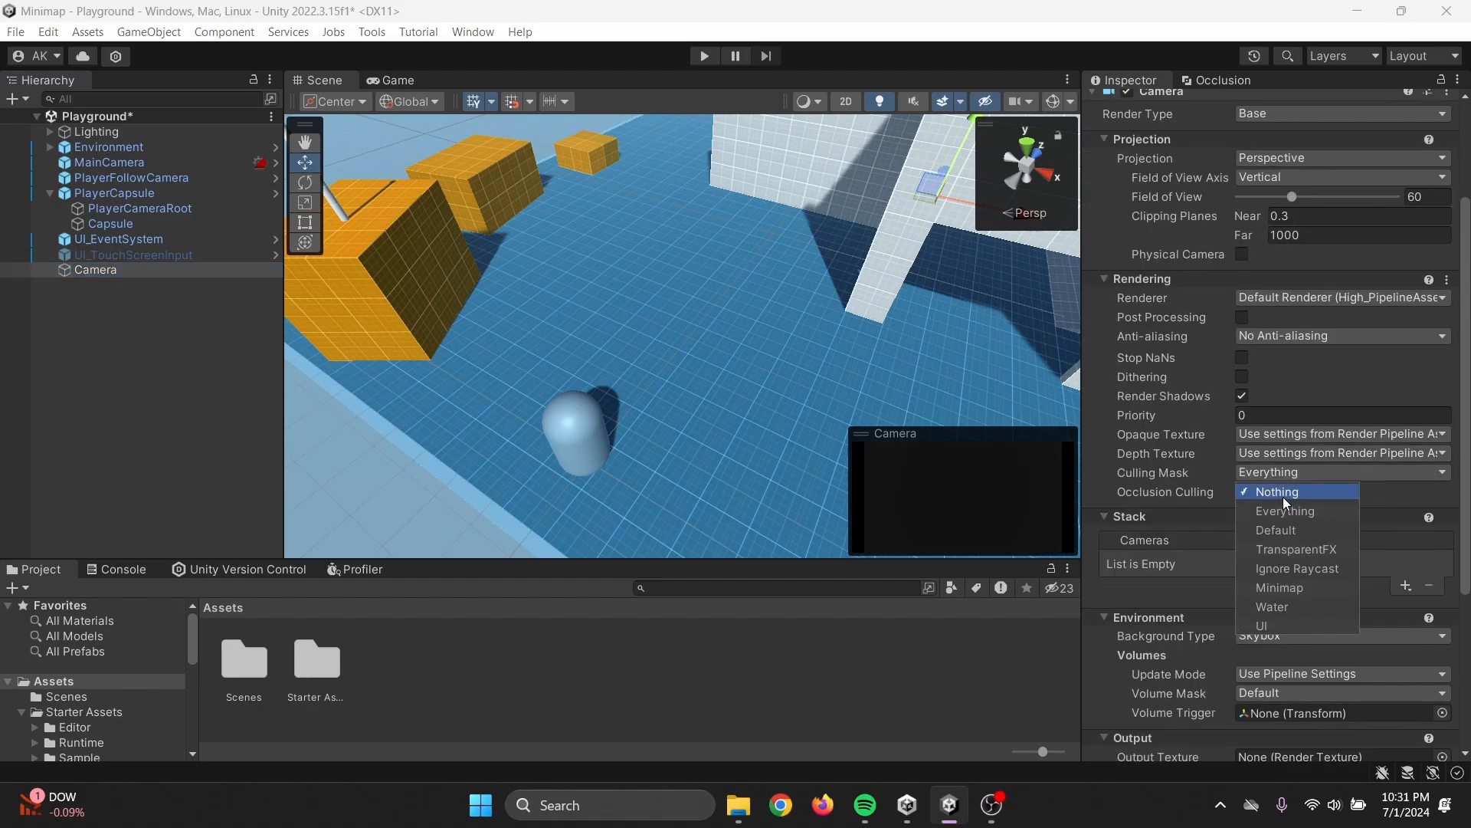
{"action": "left_click", "coordinate": [1298, 590]}
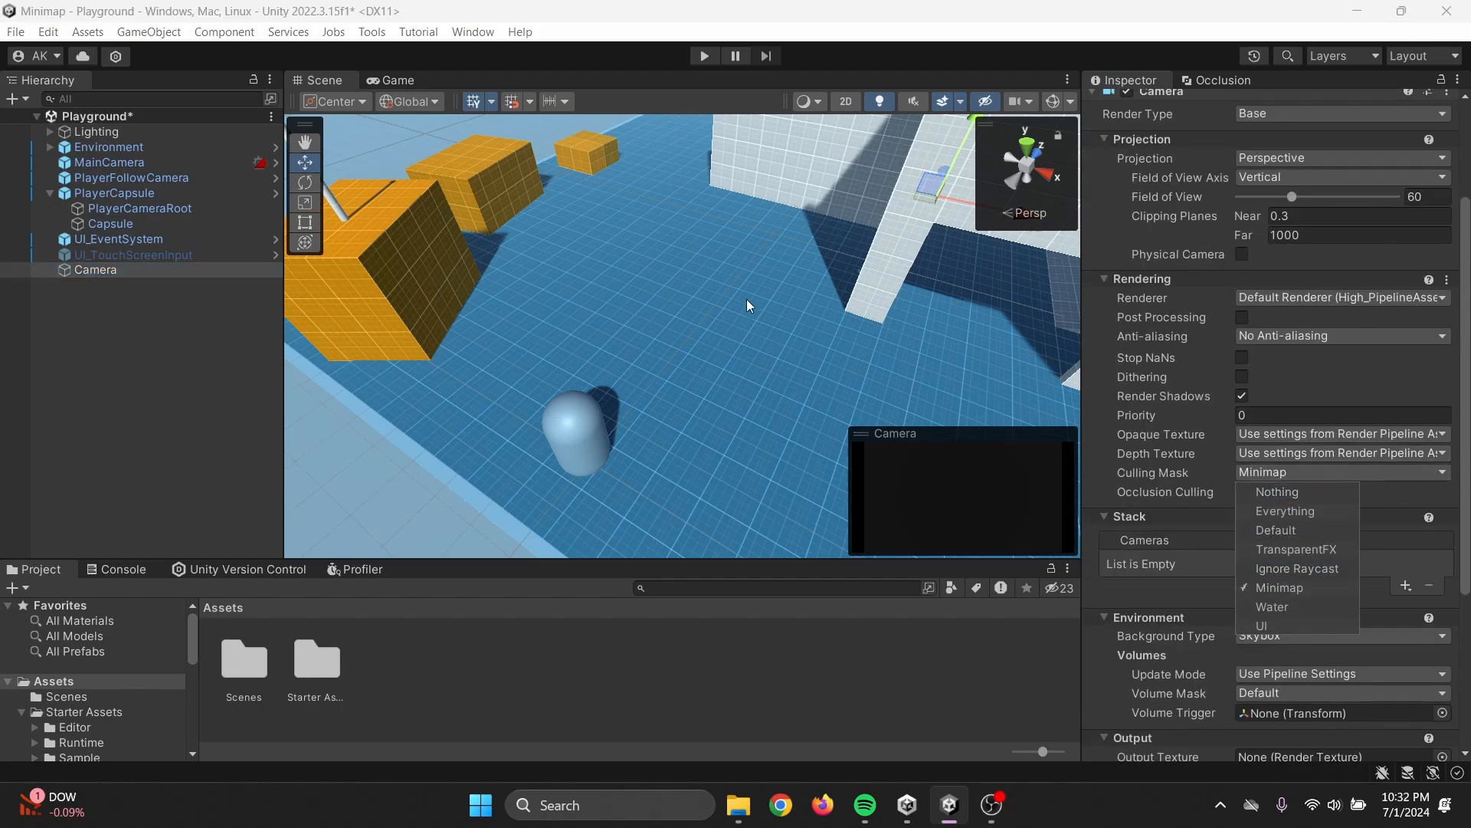
Place the new Camera above the player capsule and make it a child of PlayerCapsule.
{"action": "right_click_drag", "start_coordinate": [746, 299], "coordinate": [936, 385]}
{"action": "scroll", "coordinate": [936, 385], "scroll_direction": "down", "scroll_amount": 4}
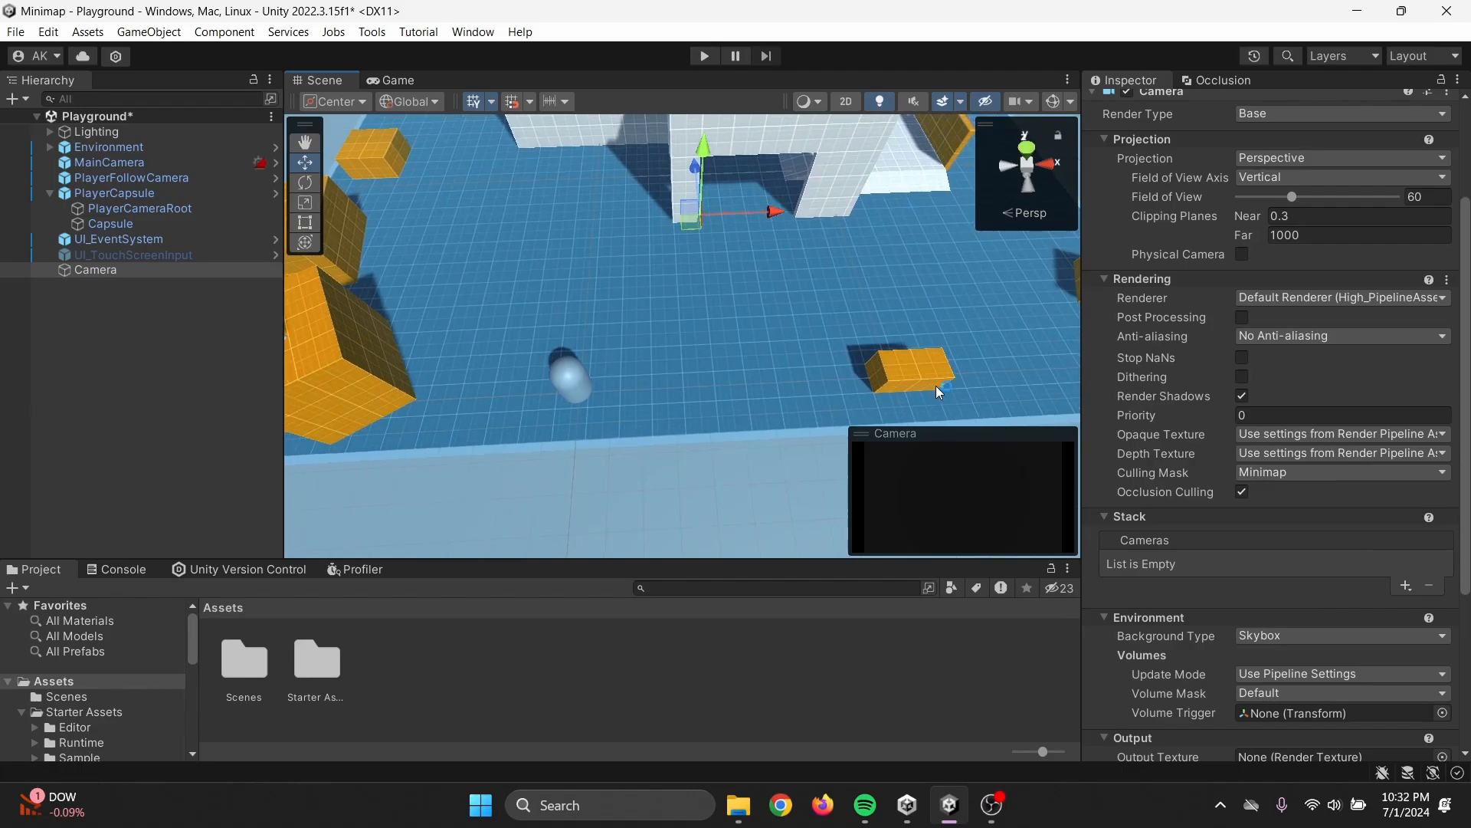
{"action": "right_click_drag", "start_coordinate": [609, 241], "coordinate": [673, 343]}
{"action": "left_click_drag", "start_coordinate": [138, 270], "coordinate": [141, 195]}
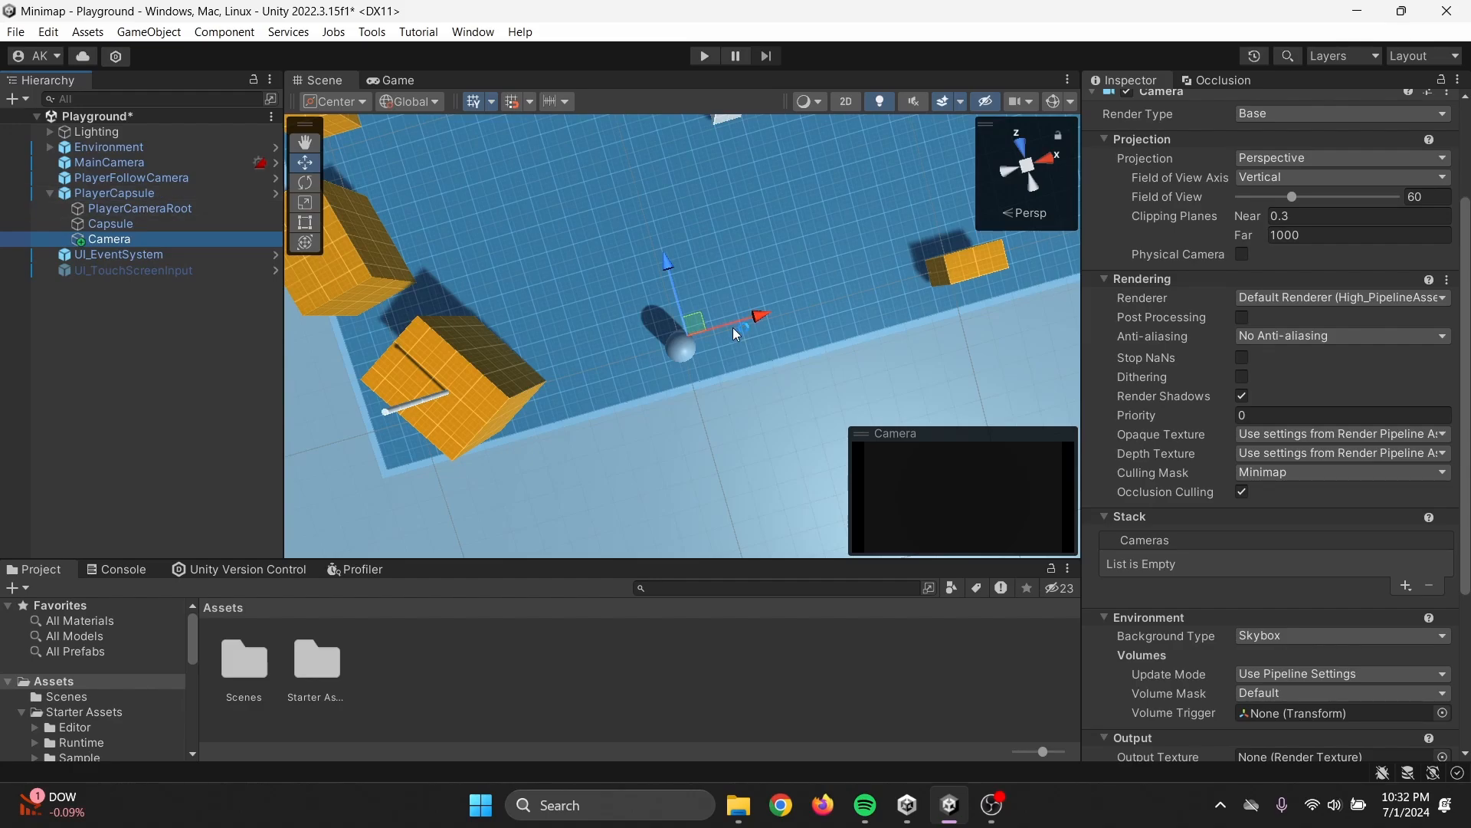
{"action": "right_click_drag", "start_coordinate": [733, 328], "coordinate": [680, 339]}
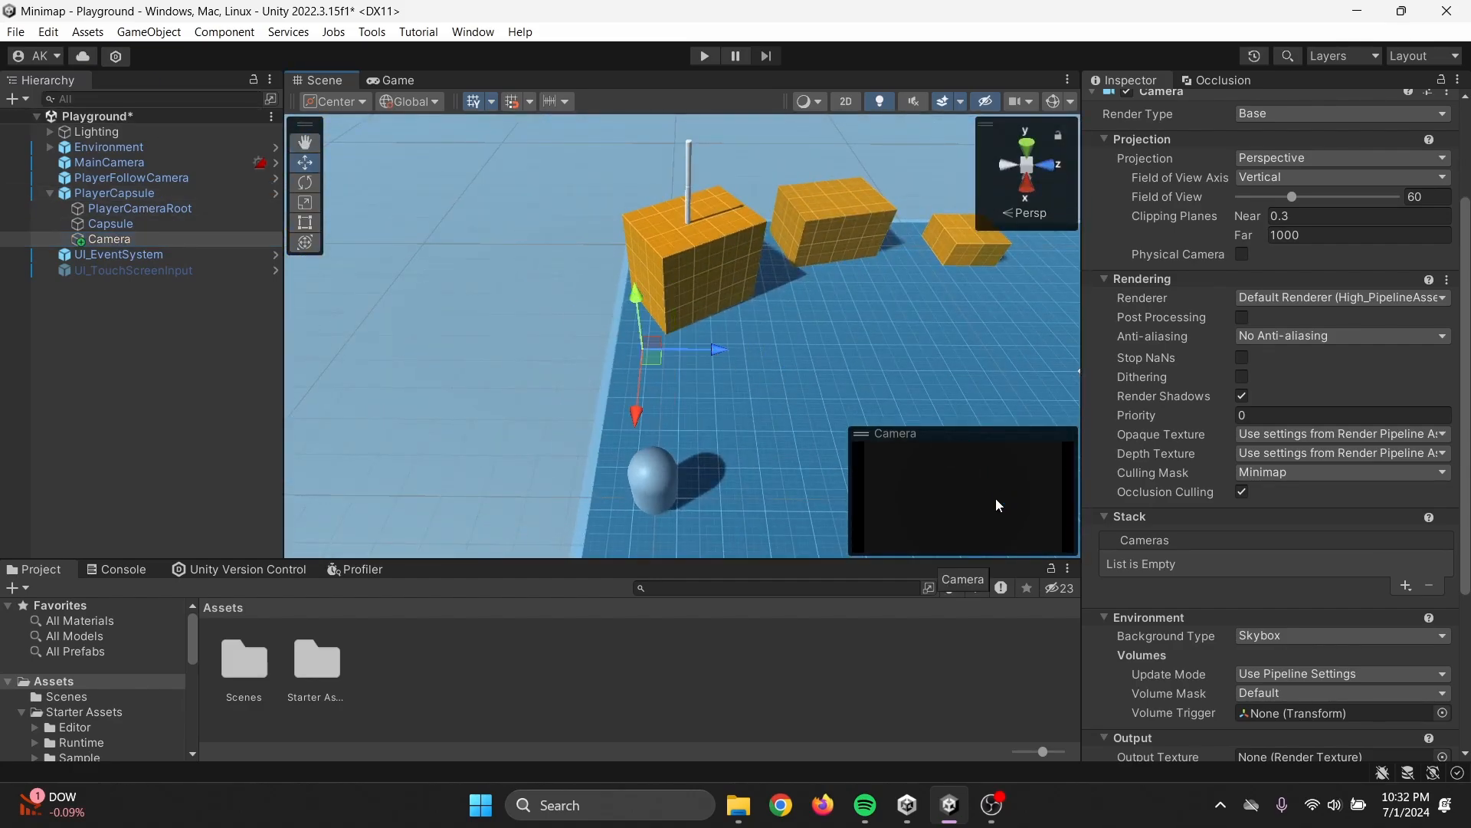
Add a cube named Player Minimap as a child of PlayerCapsule and assign it to the Minimap layer.
{"action": "right_click", "coordinate": [141, 196]}
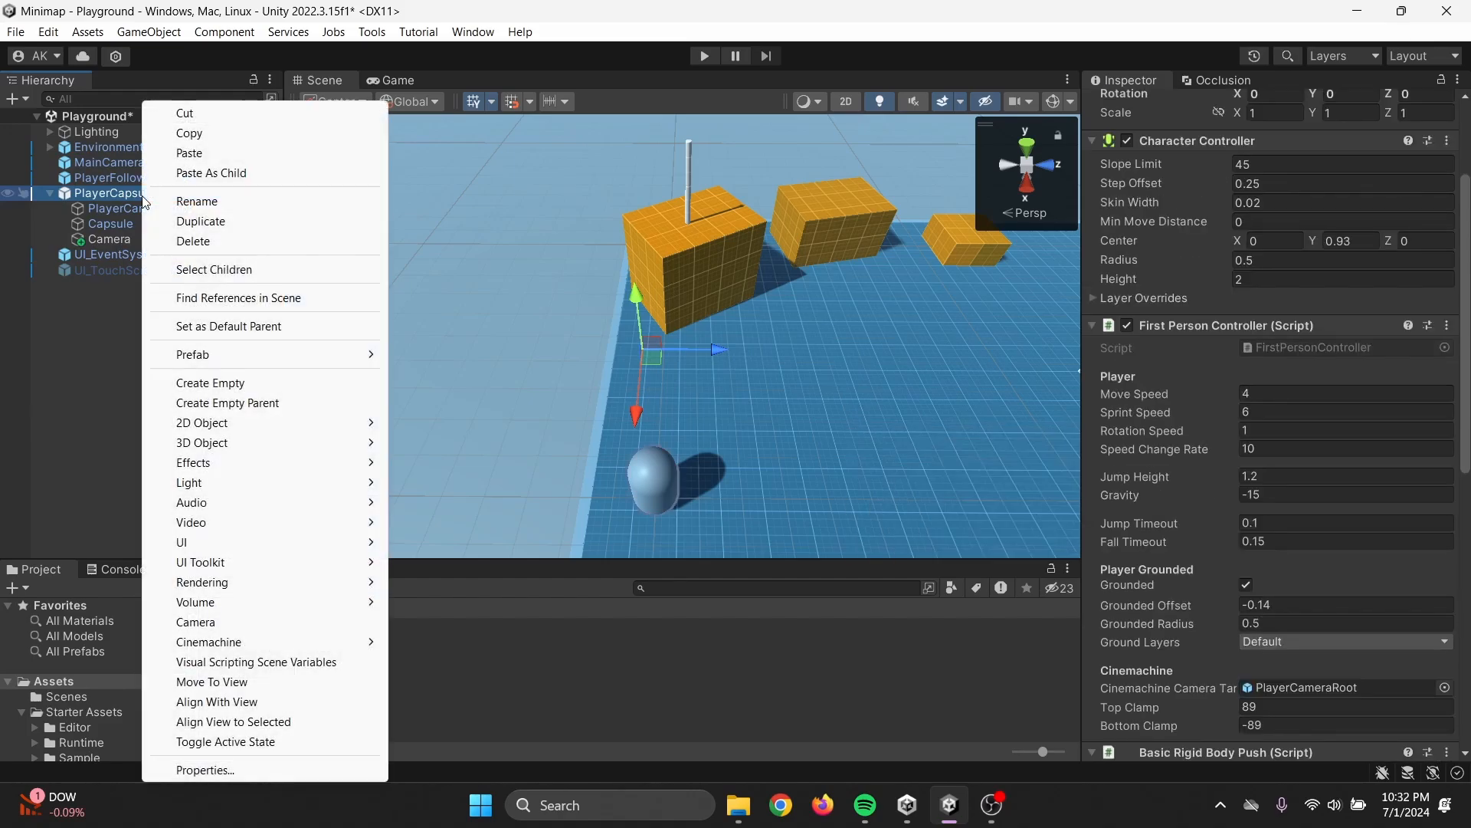
{"action": "mouse_move", "coordinate": [285, 485]}
{"action": "mouse_move", "coordinate": [258, 445]}
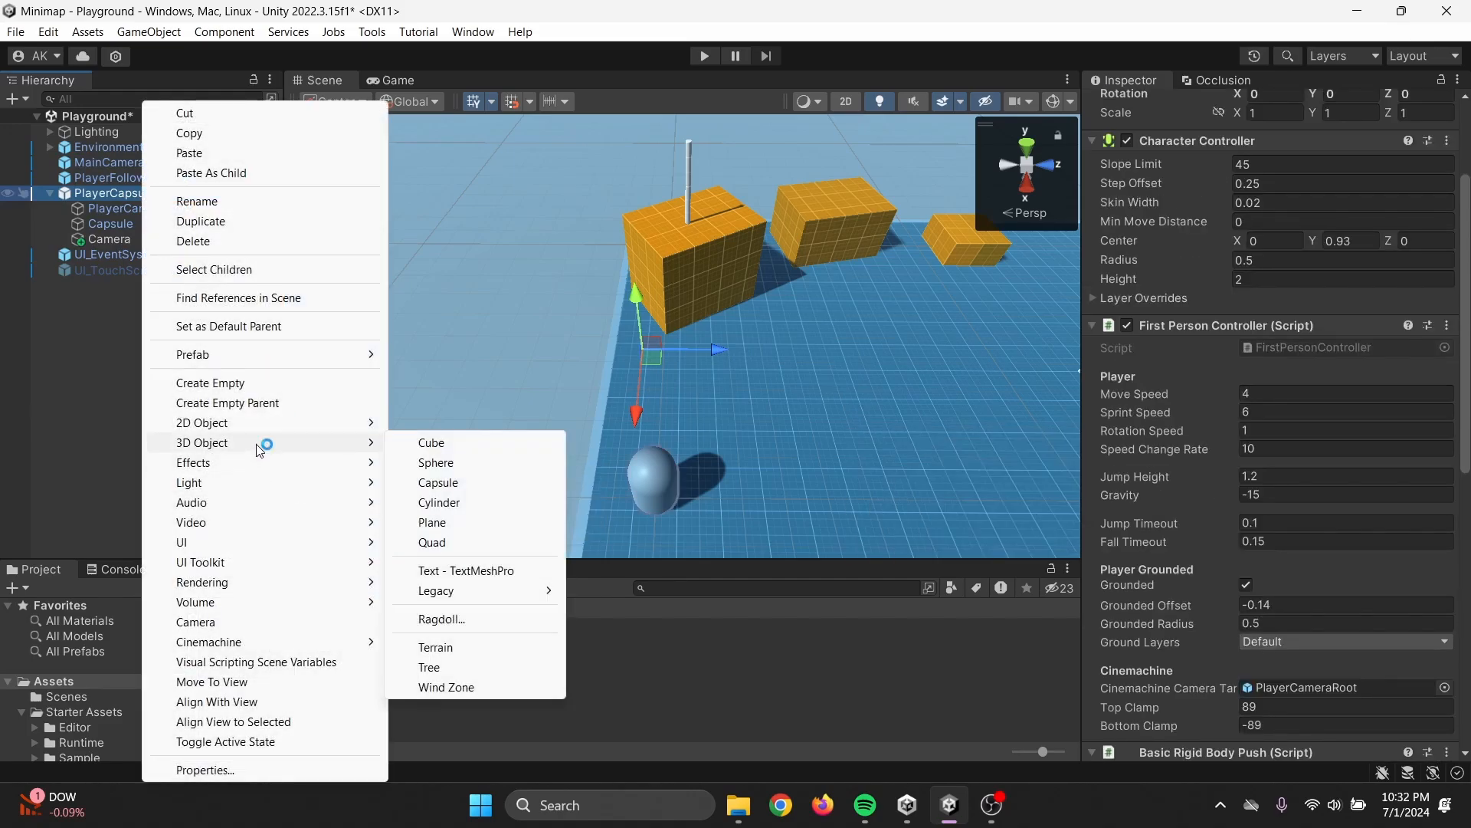
{"action": "left_click", "coordinate": [450, 444]}
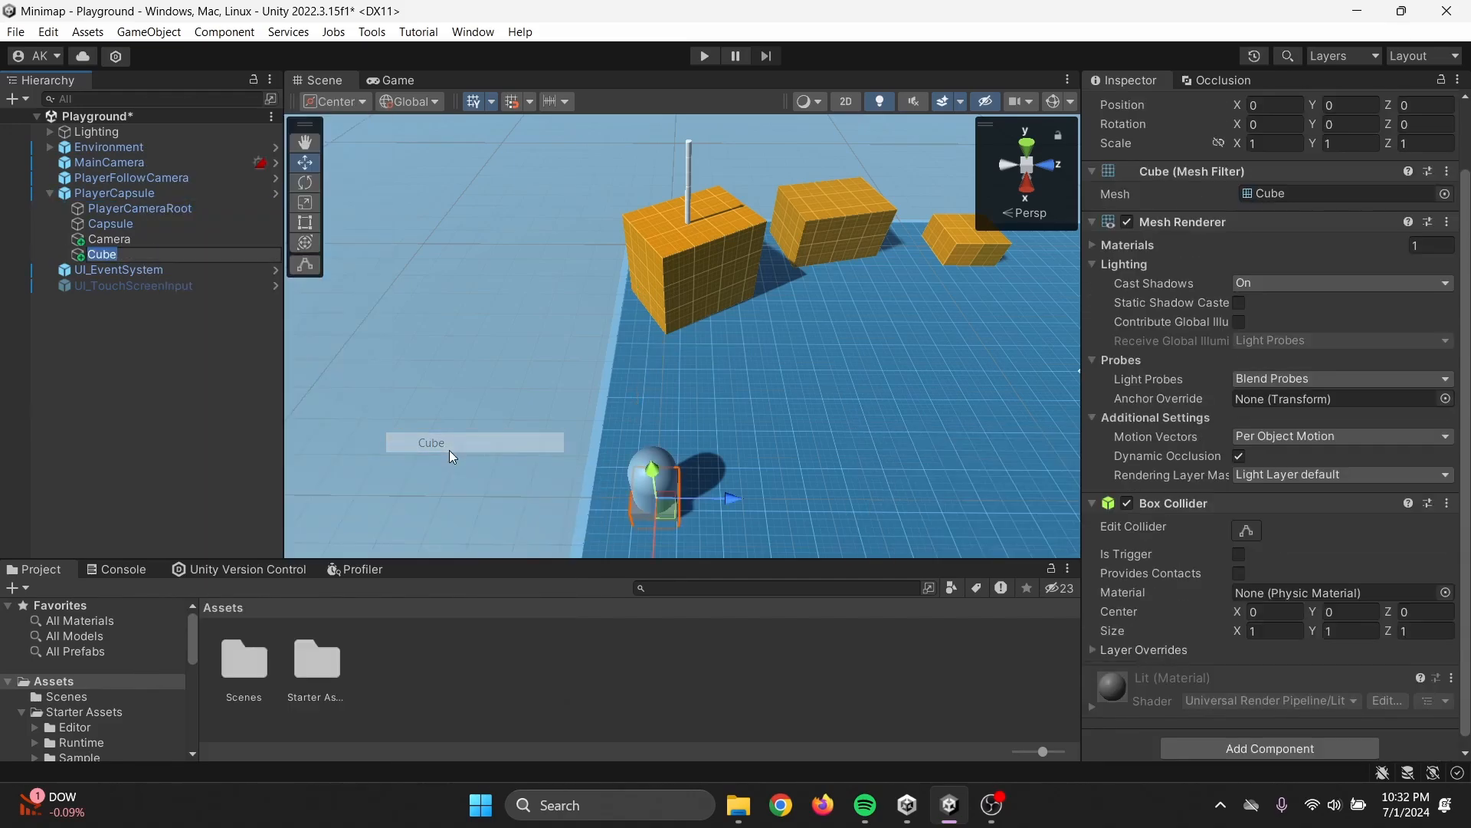
{"action": "type", "text": "P"}
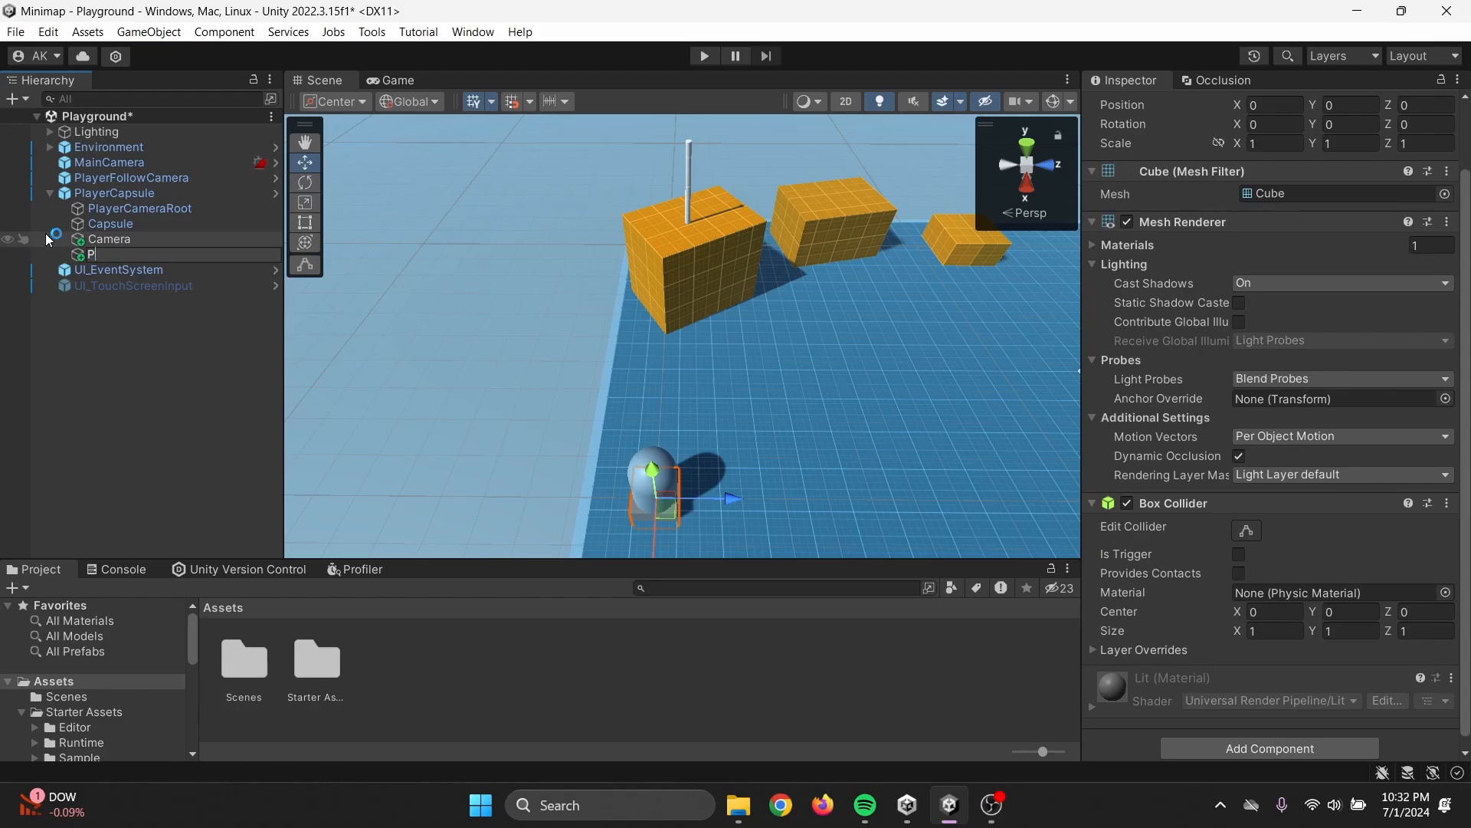
{"action": "type", "text": "layr Minimap"}
{"action": "key", "text": "Left"}
{"action": "key", "text": "Left"}
{"action": "type", "text": "e"}
{"action": "key", "text": "Return"}
{"action": "left_click", "coordinate": [1391, 129]}
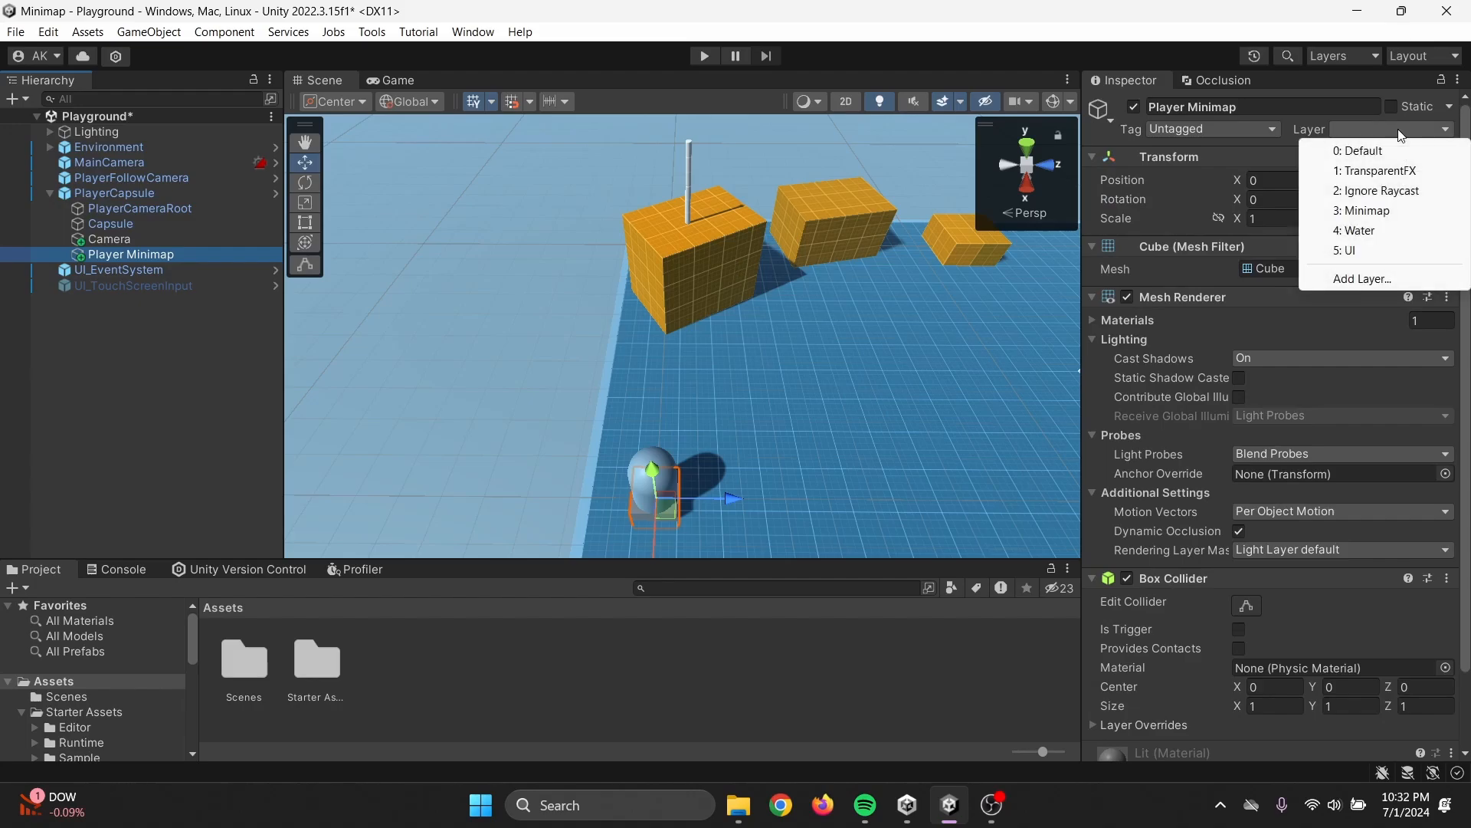
{"action": "left_click", "coordinate": [1387, 210]}
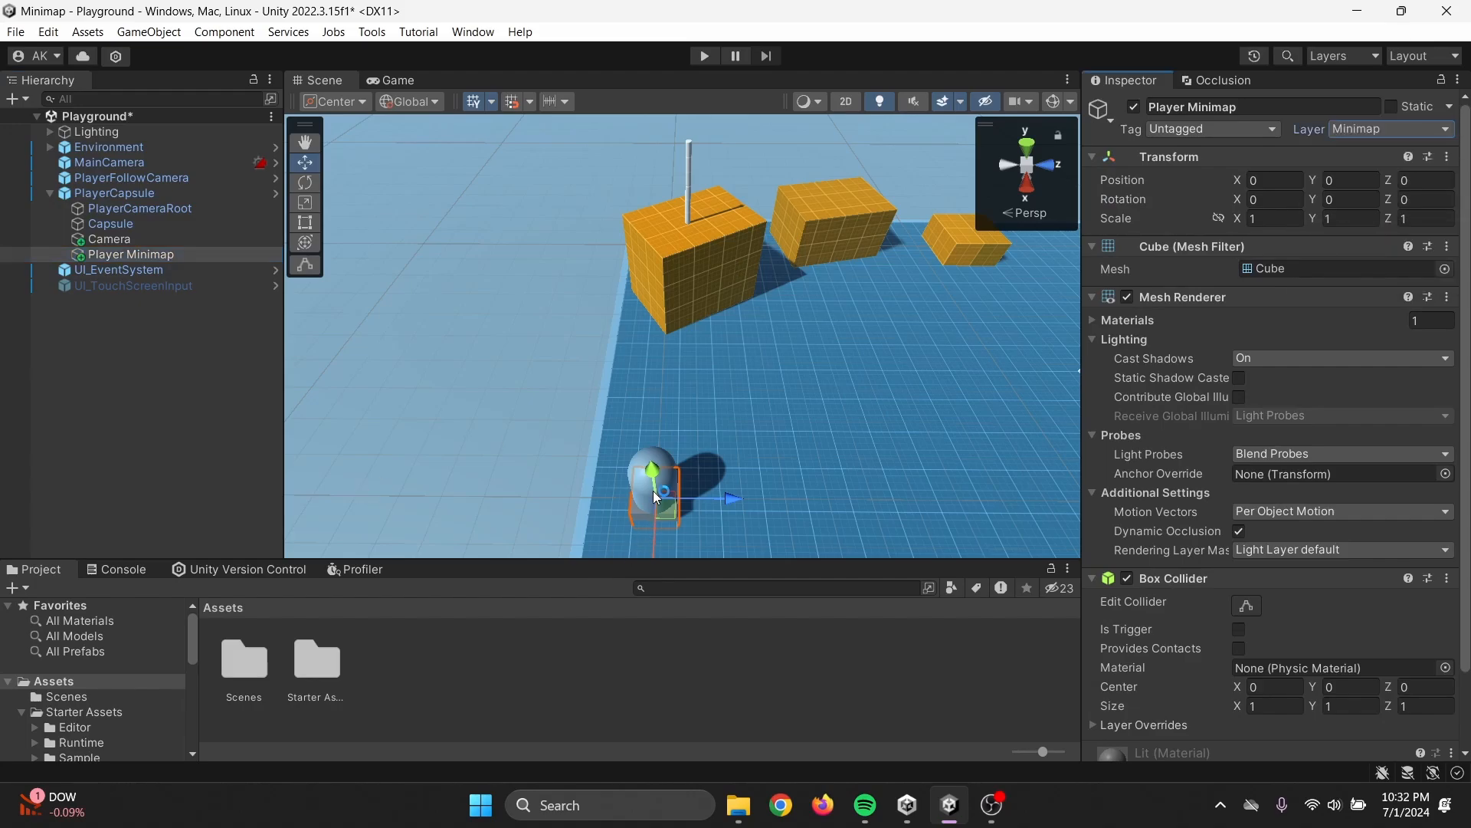
Raise the Player Minimap cube above the capsule to about Y 3.68 and flatten its Y scale to about 0.11.
{"action": "left_click_drag", "start_coordinate": [656, 497], "coordinate": [560, 460]}
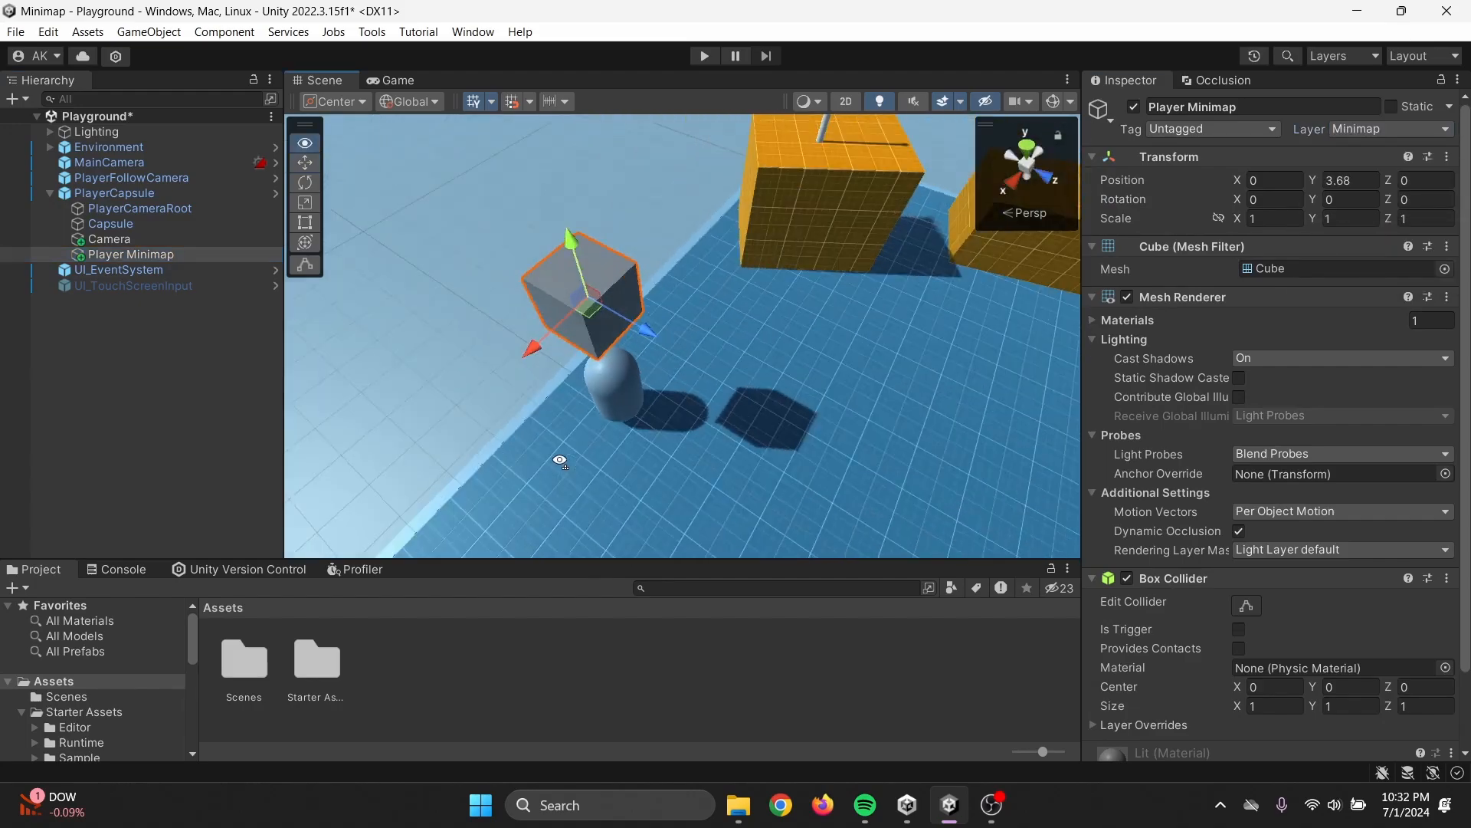
{"action": "right_click_drag", "start_coordinate": [560, 461], "coordinate": [754, 395]}
{"action": "key", "text": "r"}
{"action": "left_click_drag", "start_coordinate": [591, 273], "coordinate": [594, 303]}
Reposition the Camera over the Player Minimap cube at about X 0.125, Y 7.03, Z -0.81.
{"action": "left_click", "coordinate": [98, 239]}
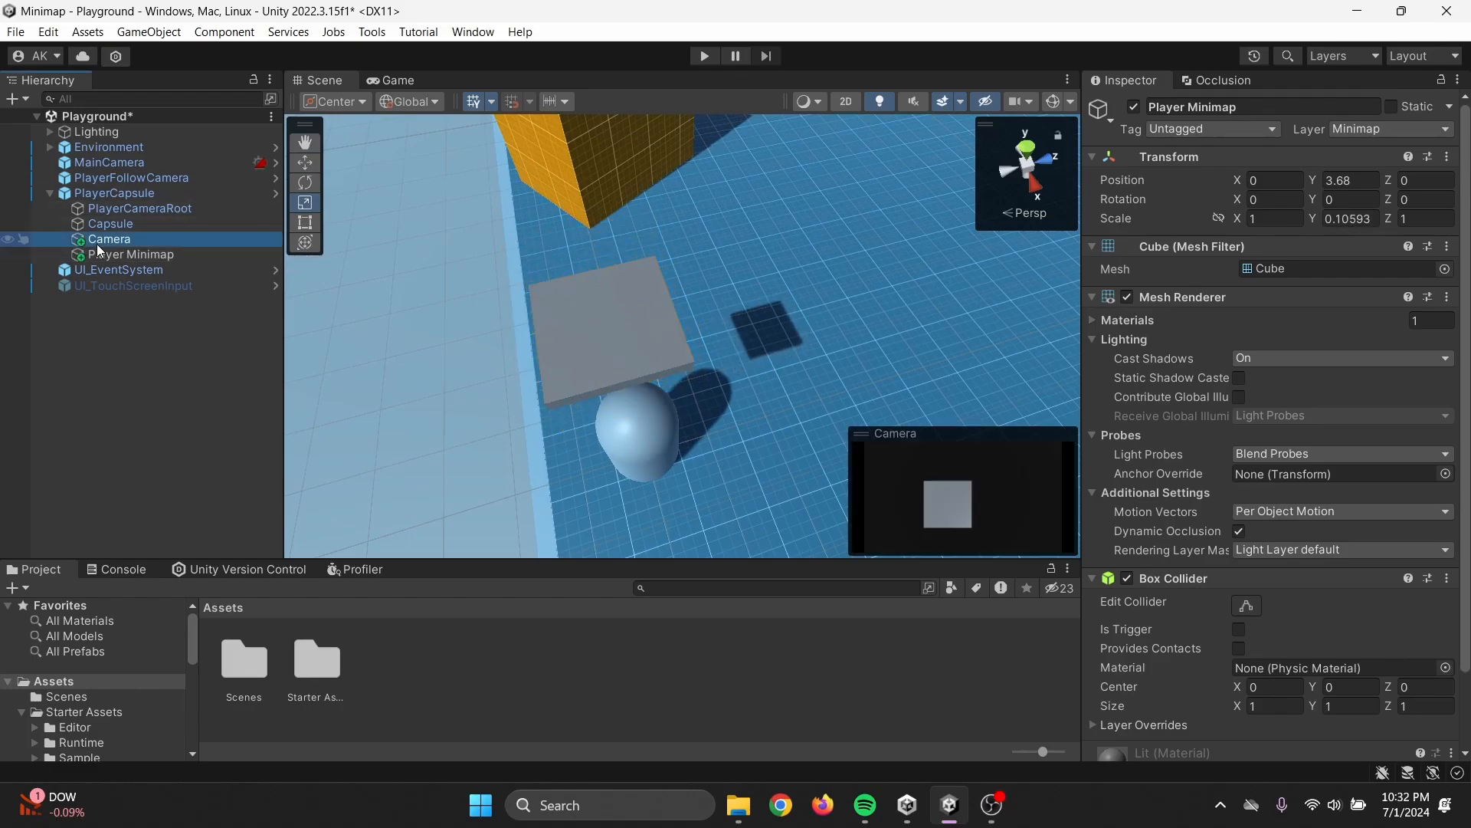
{"action": "right_click_drag", "start_coordinate": [862, 368], "coordinate": [901, 163]}
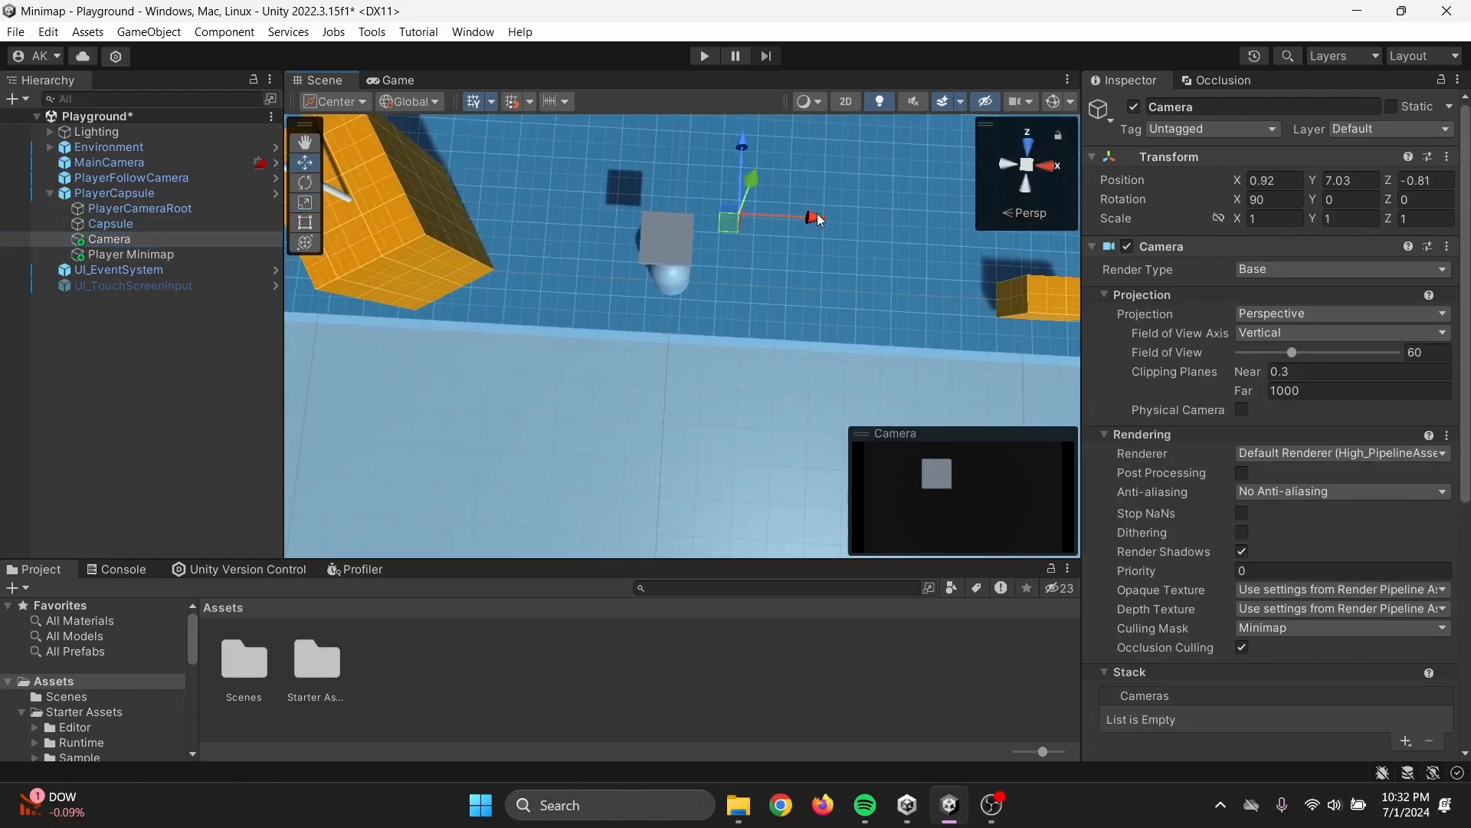
{"action": "left_click_drag", "start_coordinate": [818, 220], "coordinate": [742, 225]}
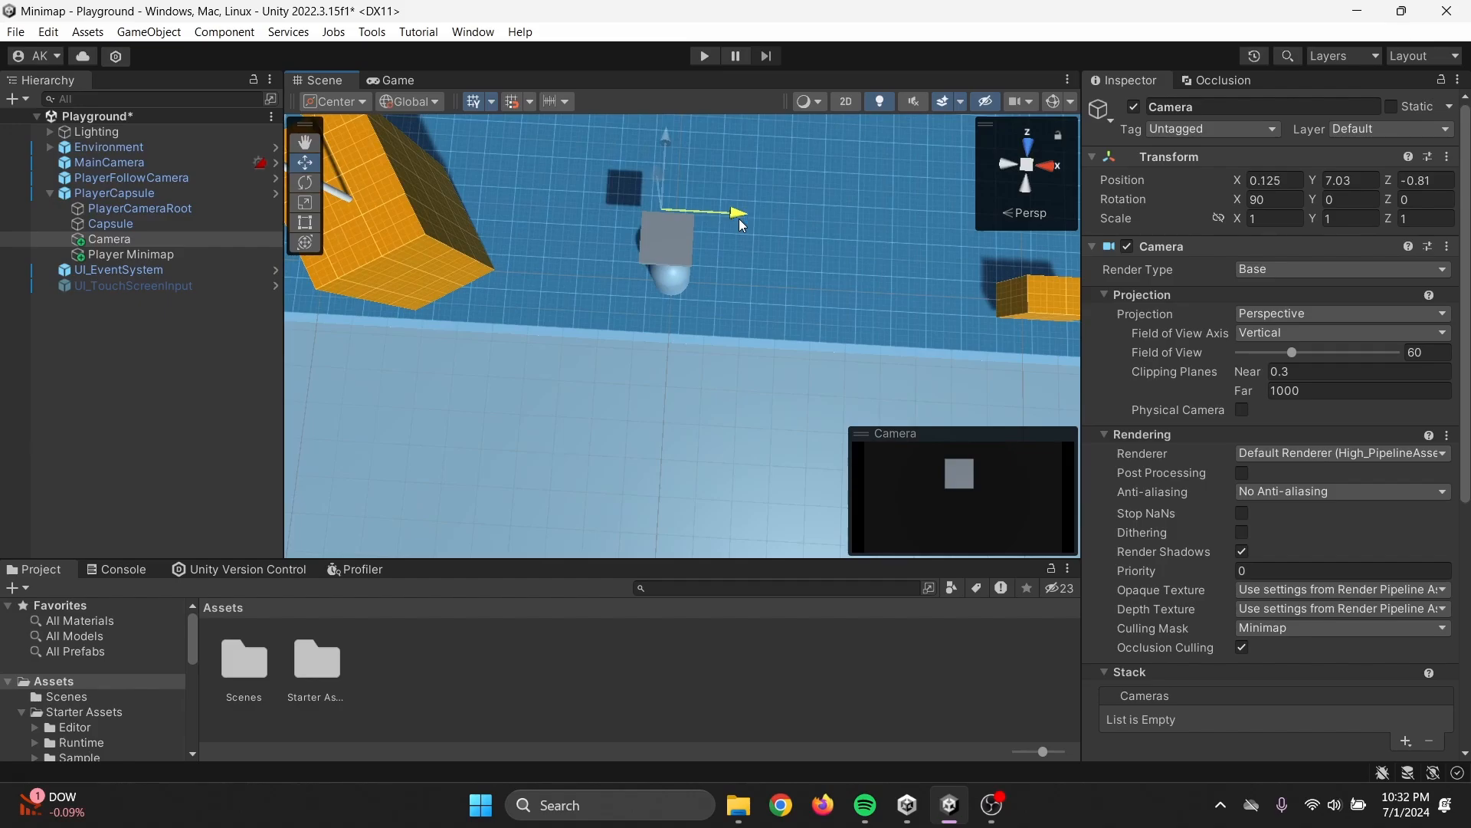
Create a render texture named Minimap in the Assets folder.
{"action": "scroll", "coordinate": [1259, 466], "scroll_direction": "down", "scroll_amount": 10}
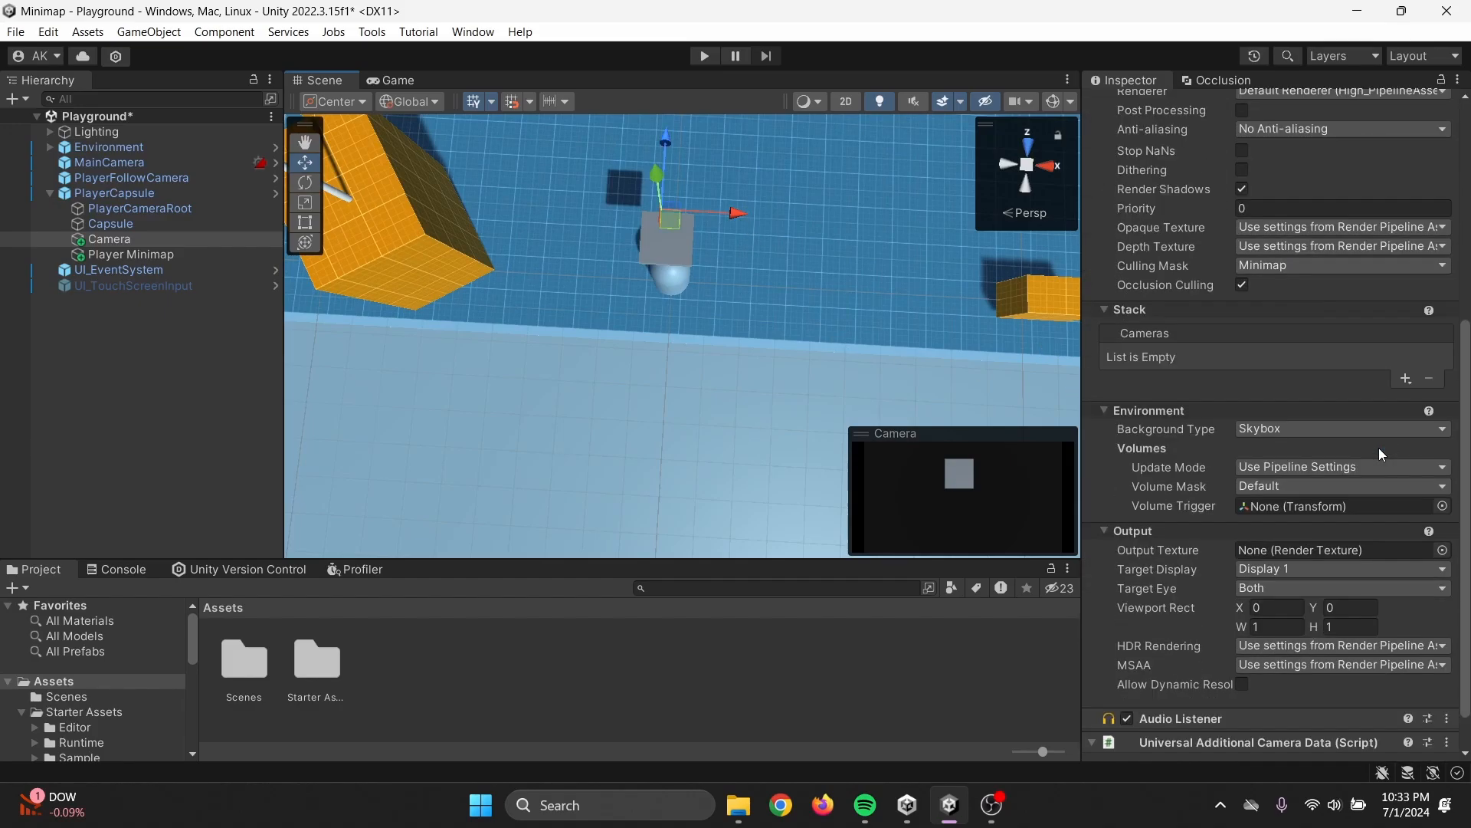
{"action": "right_click", "coordinate": [535, 659]}
{"action": "mouse_move", "coordinate": [675, 157]}
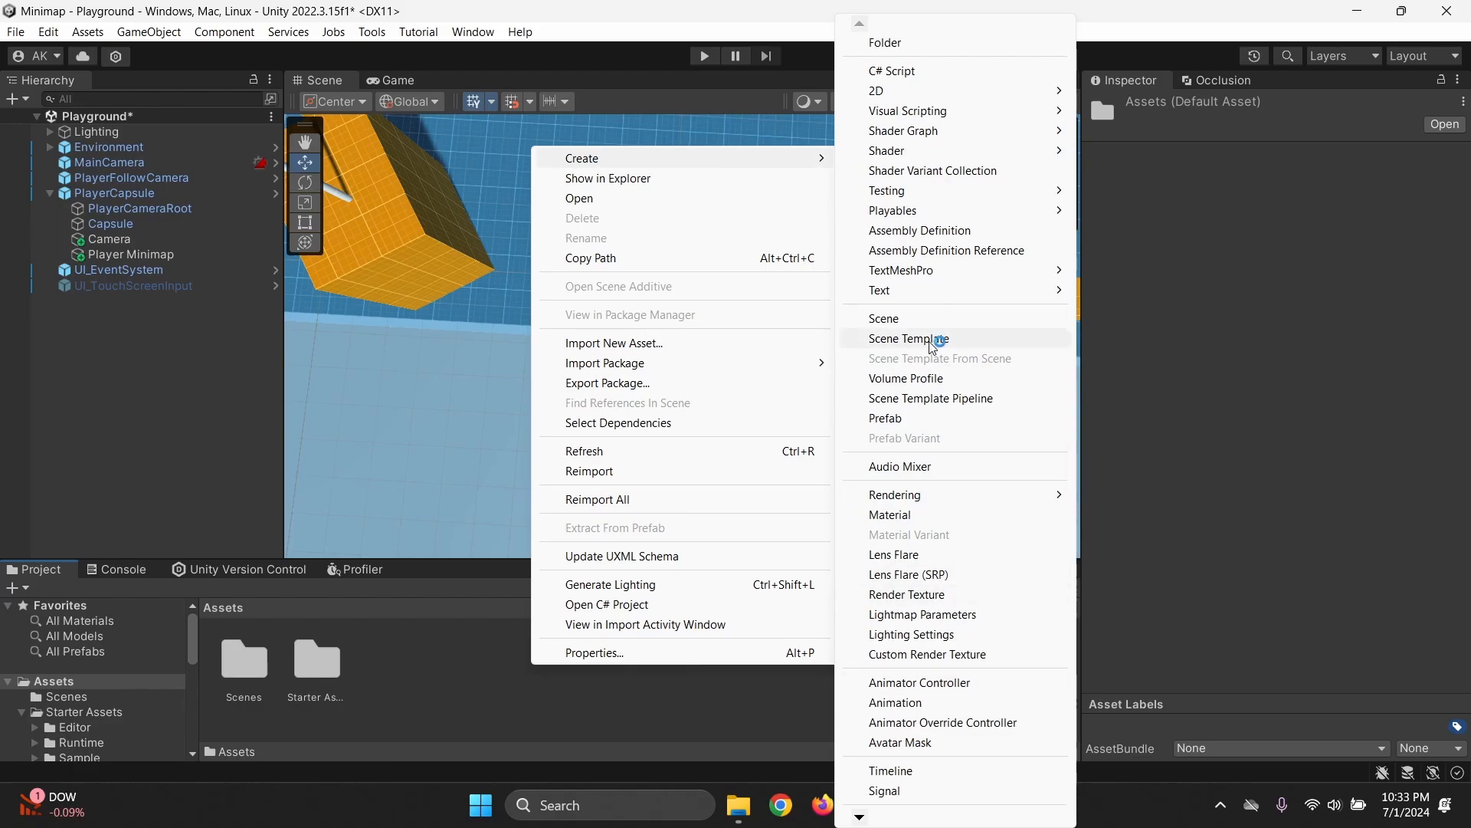
{"action": "left_click", "coordinate": [907, 595]}
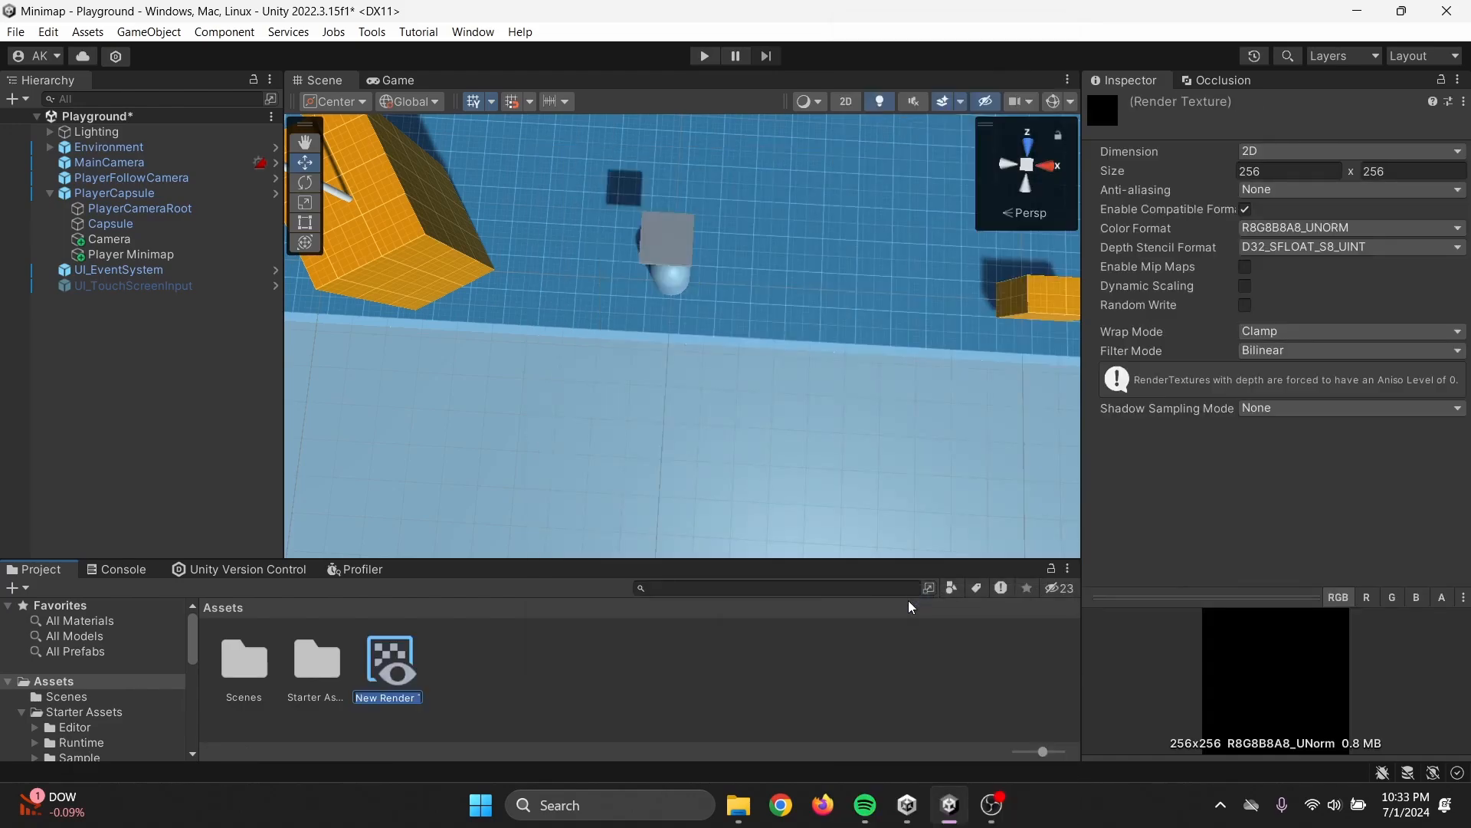
{"action": "key", "text": "Return"}
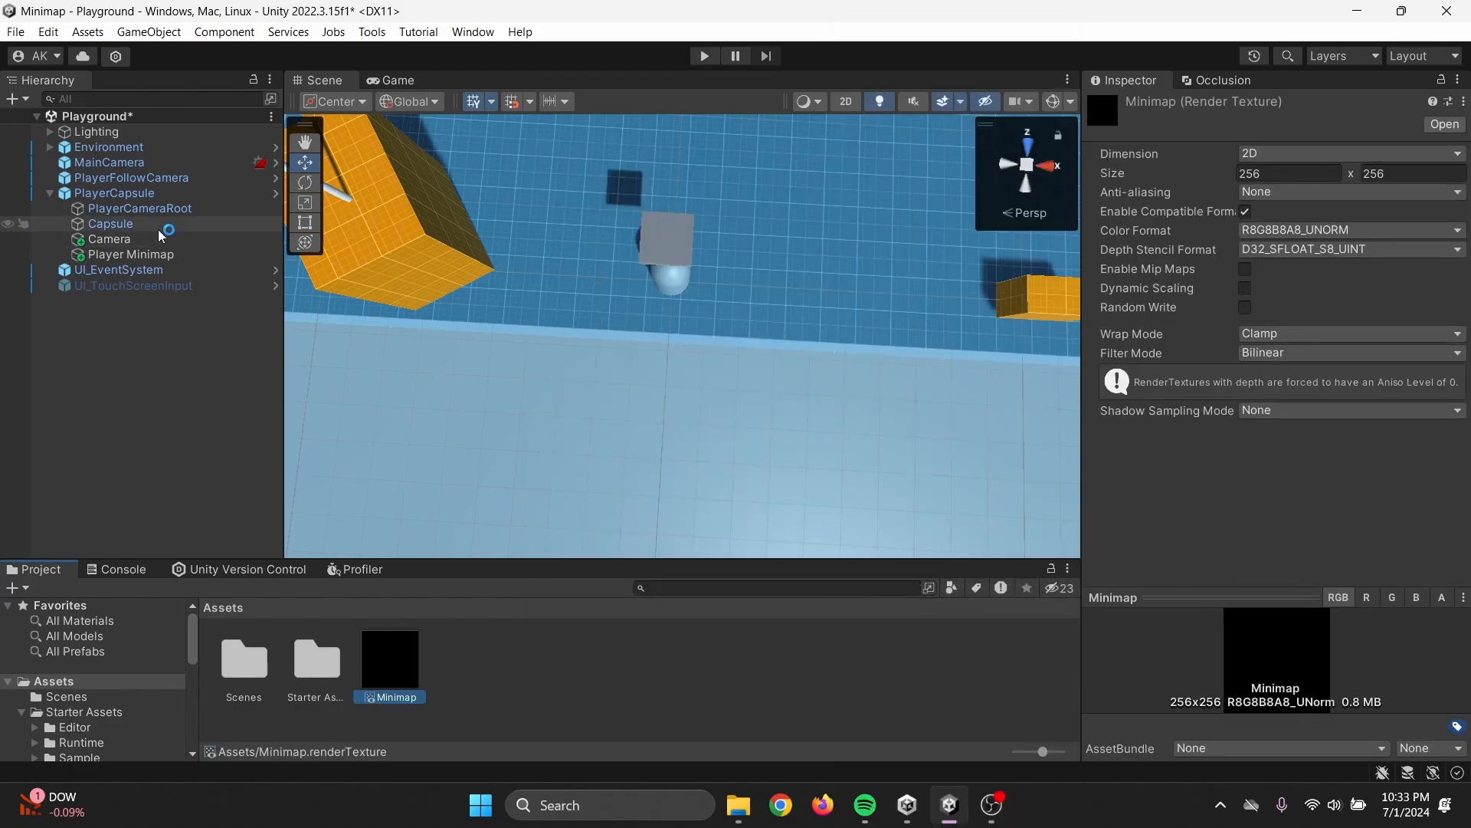
Assign the Minimap render texture as the output texture of the Camera under PlayerCapsule.
{"action": "left_click", "coordinate": [170, 241]}
{"action": "scroll", "coordinate": [1329, 576], "scroll_direction": "down", "scroll_amount": 8}
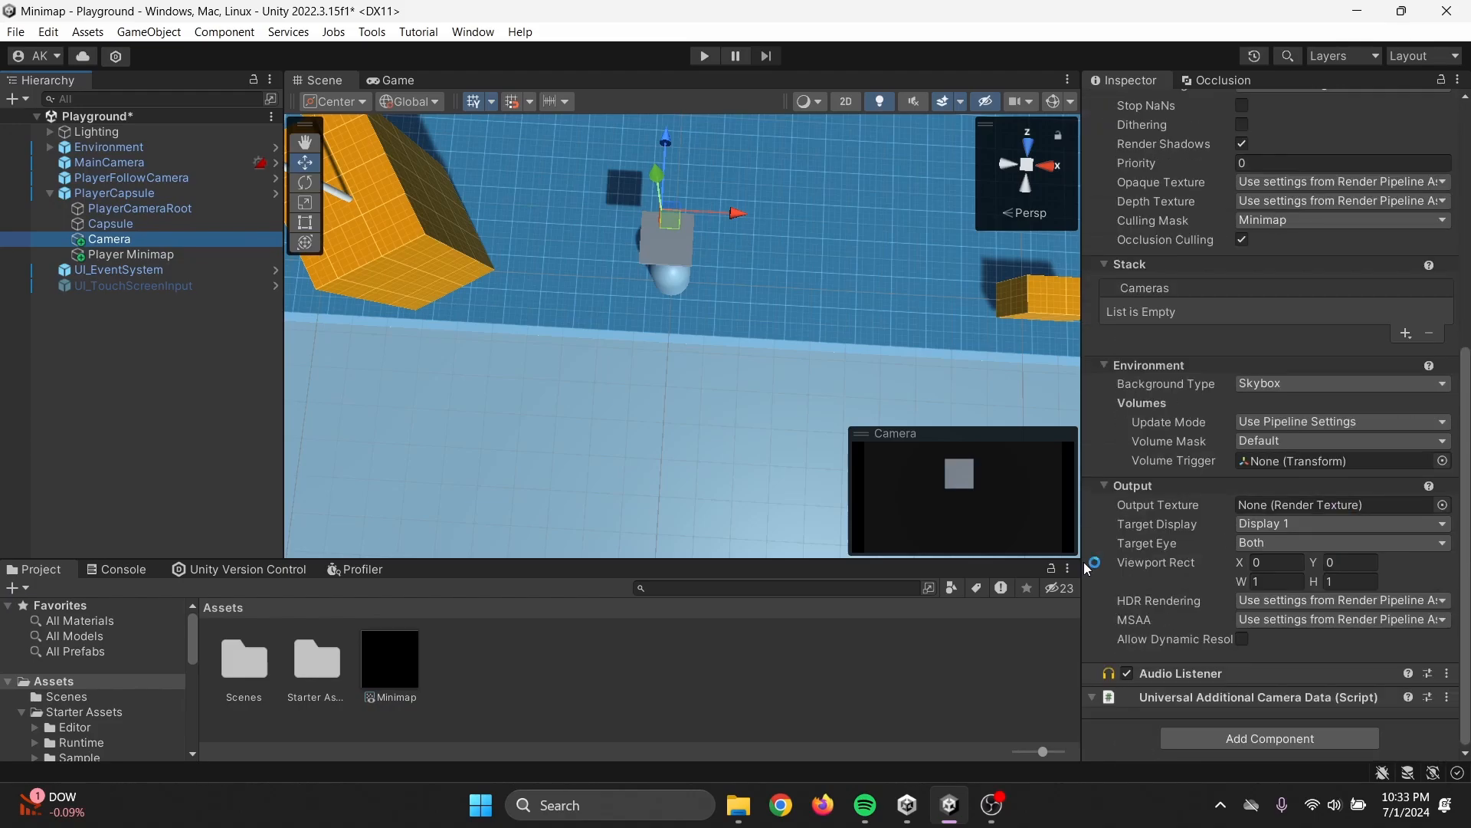
{"action": "left_click_drag", "start_coordinate": [387, 693], "coordinate": [1348, 518]}
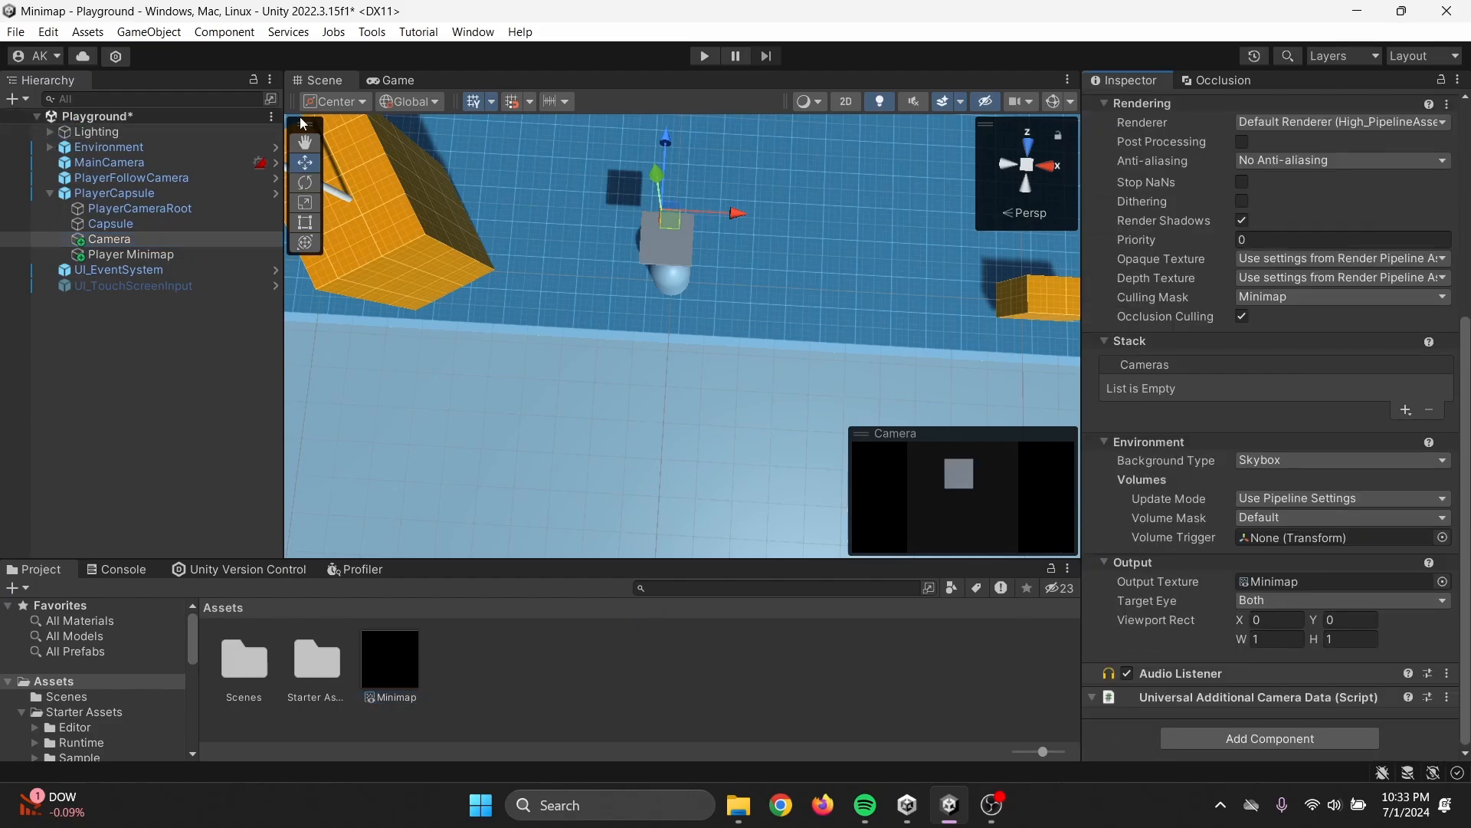
Add a UI Raw Image to the scene and set its texture to the Minimap render texture.
{"action": "left_click", "coordinate": [13, 98]}
{"action": "mouse_move", "coordinate": [115, 300]}
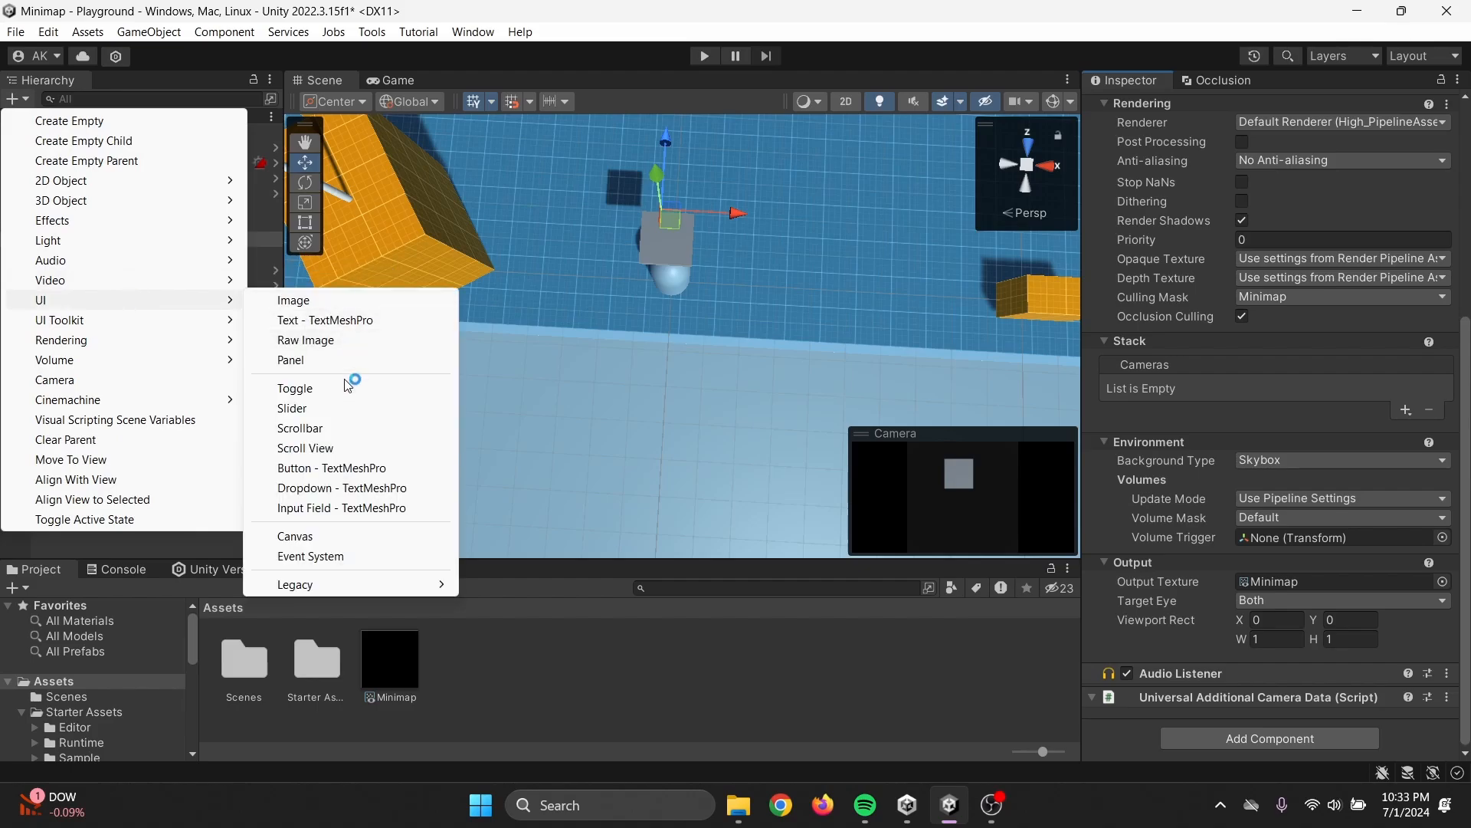
{"action": "left_click", "coordinate": [330, 340]}
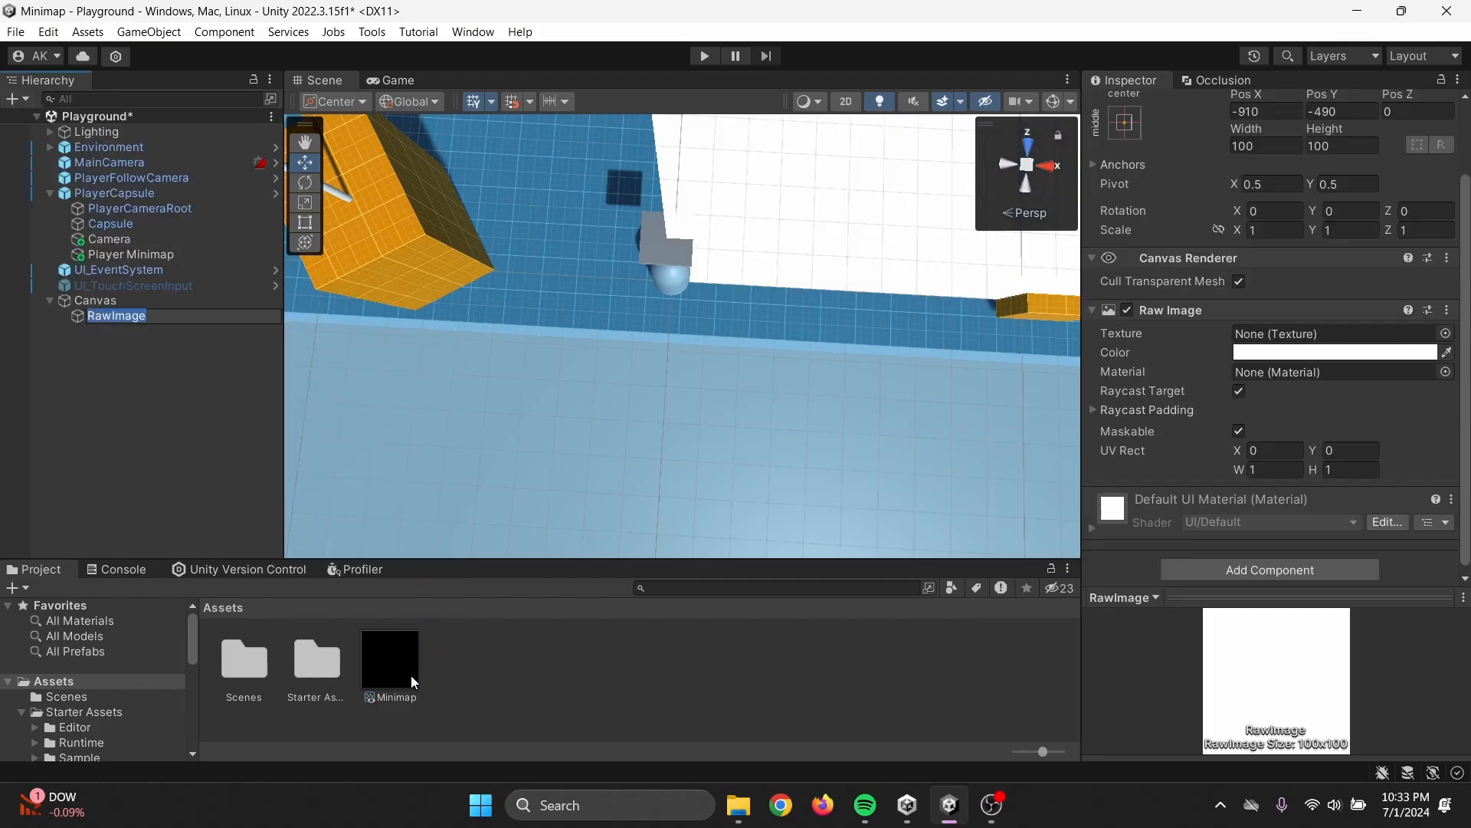
{"action": "left_click_drag", "start_coordinate": [1379, 284], "coordinate": [1367, 330]}
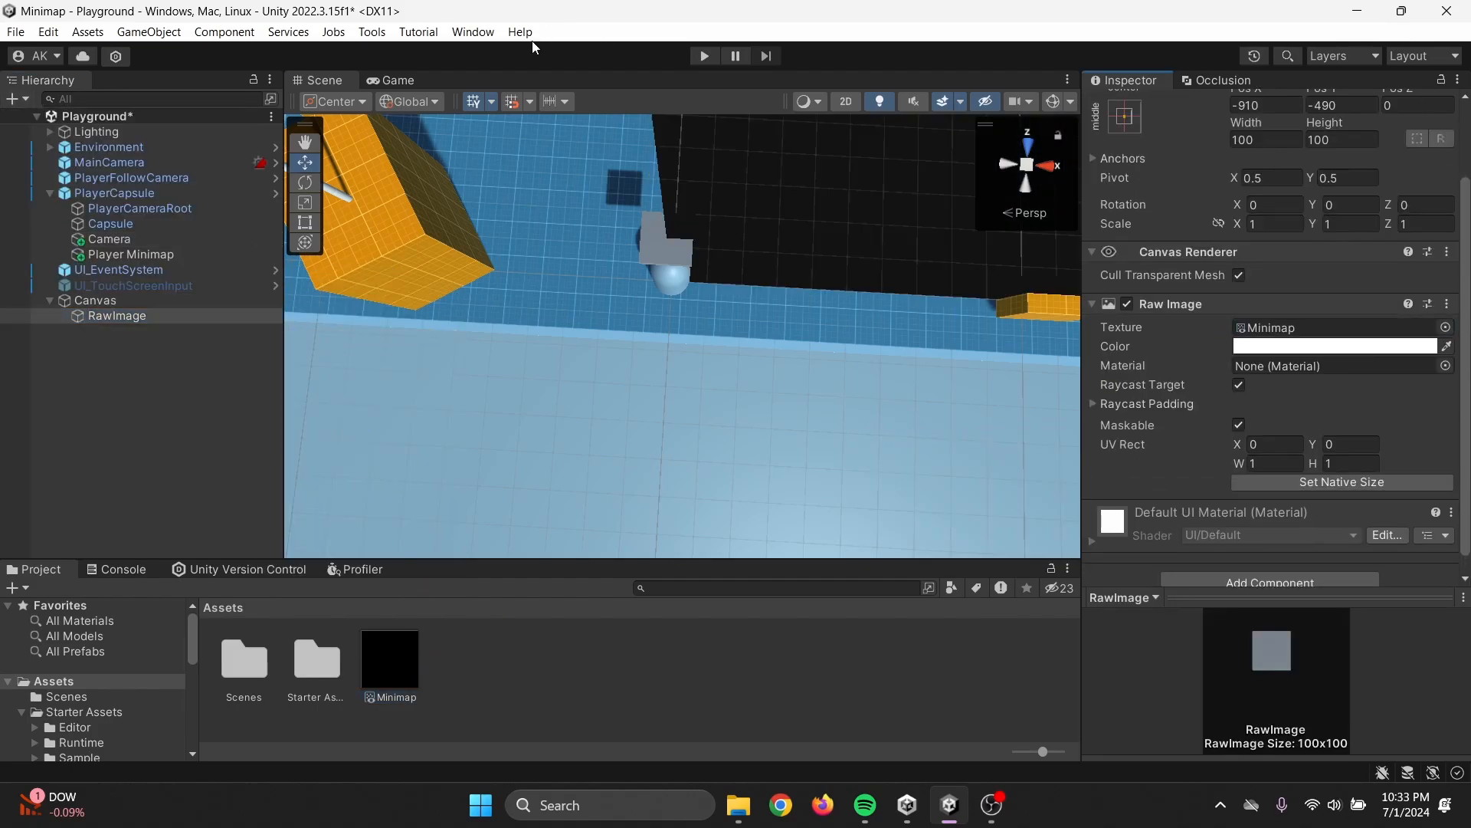
Enlarge the raw image to about 441 by 434 and move it into the canvas's lower-right corner.
{"action": "left_click", "coordinate": [411, 81]}
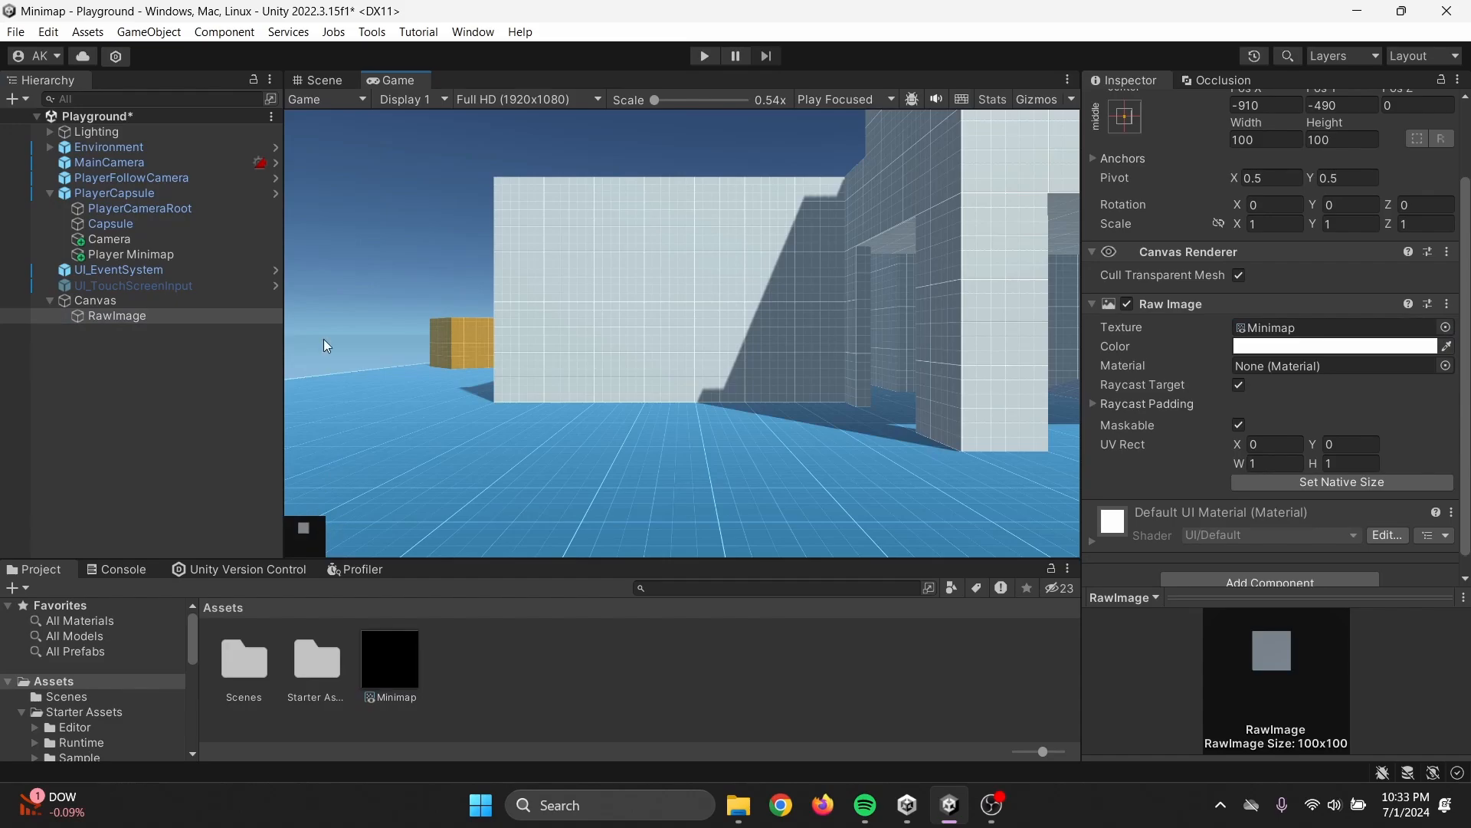
{"action": "left_click", "coordinate": [329, 96]}
{"action": "left_click", "coordinate": [326, 82]}
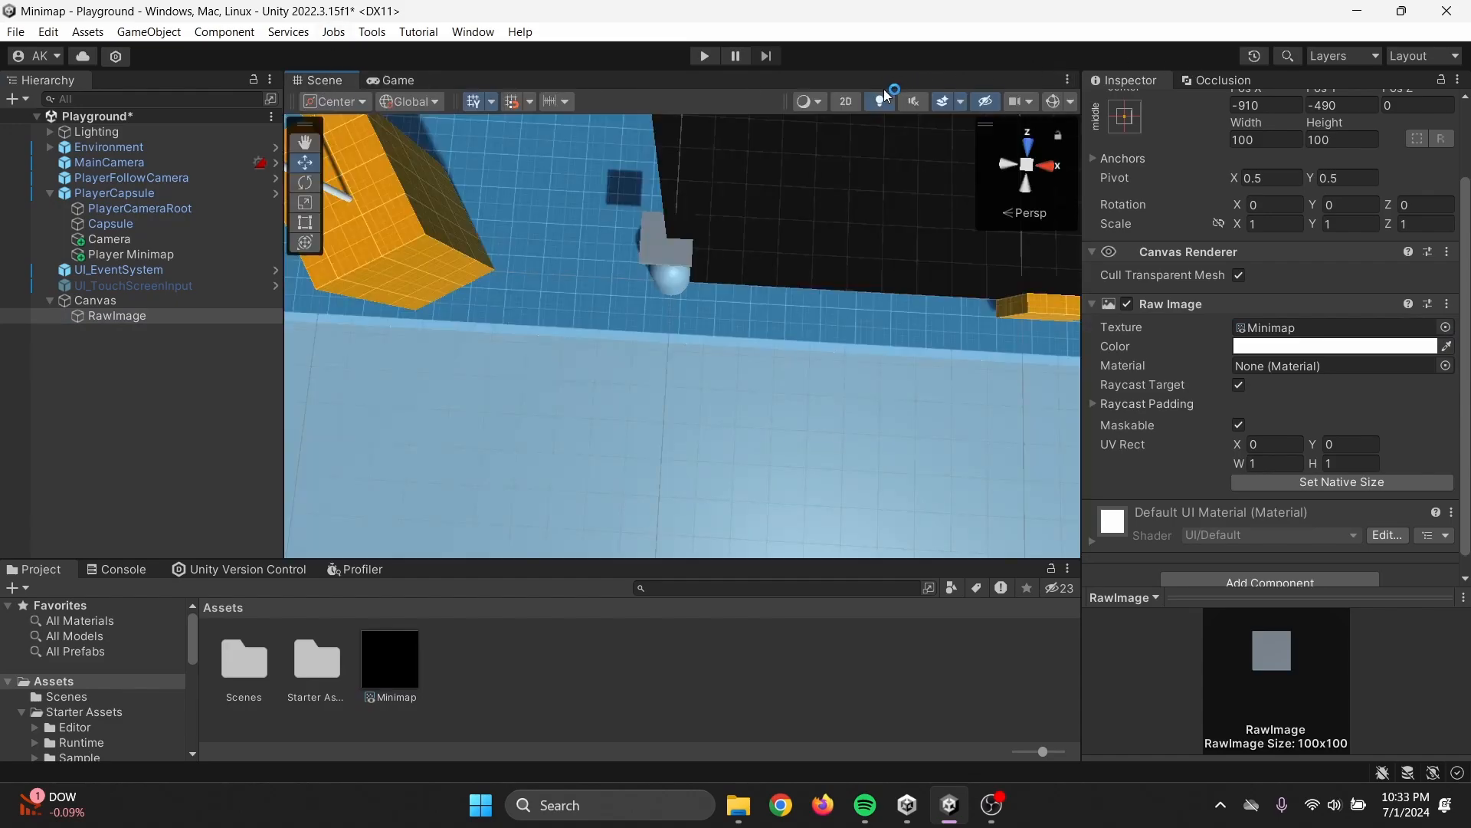
{"action": "left_click", "coordinate": [846, 101]}
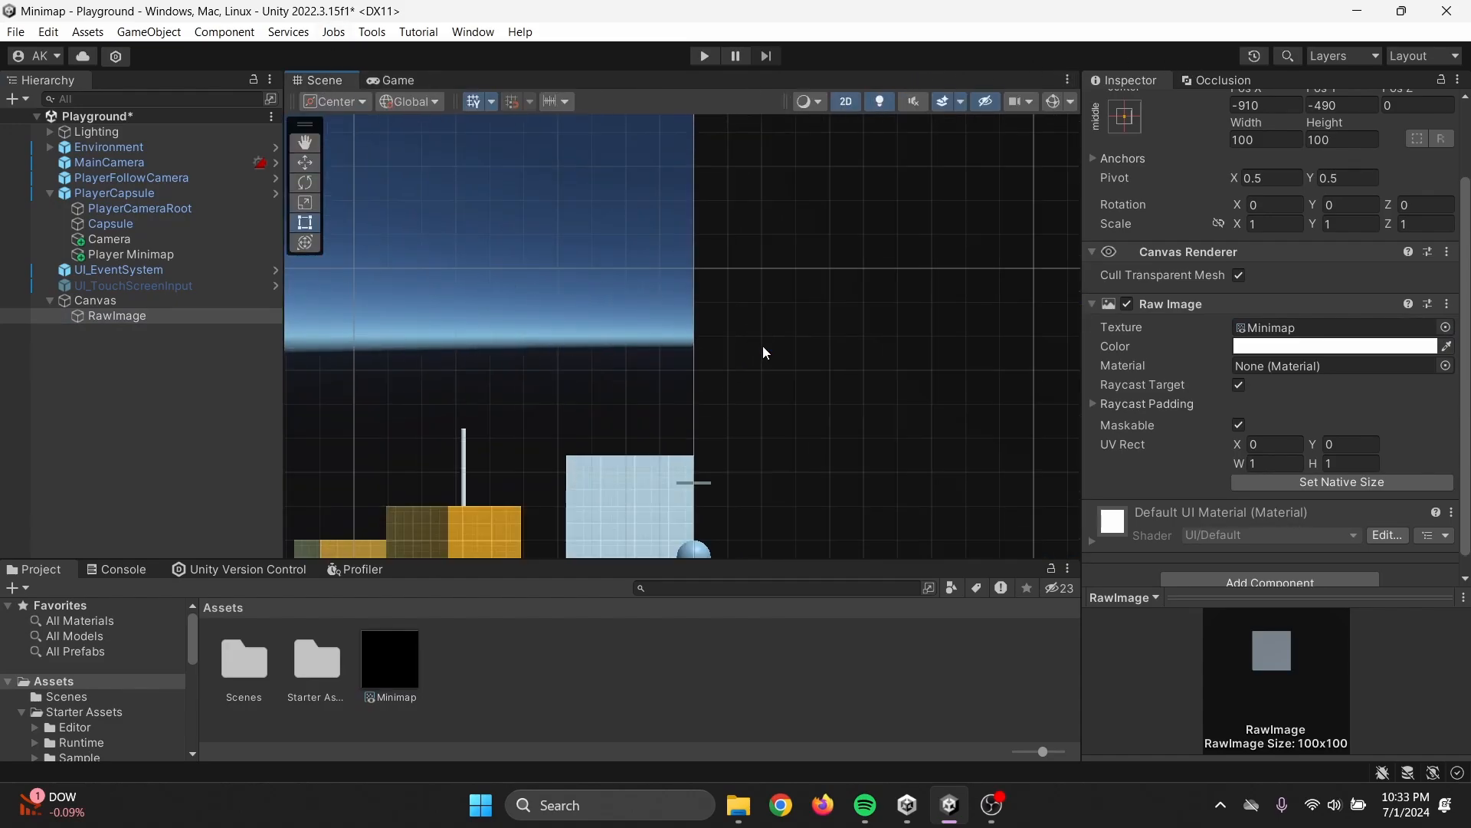
{"action": "scroll", "coordinate": [765, 346], "scroll_direction": "down", "scroll_amount": 10}
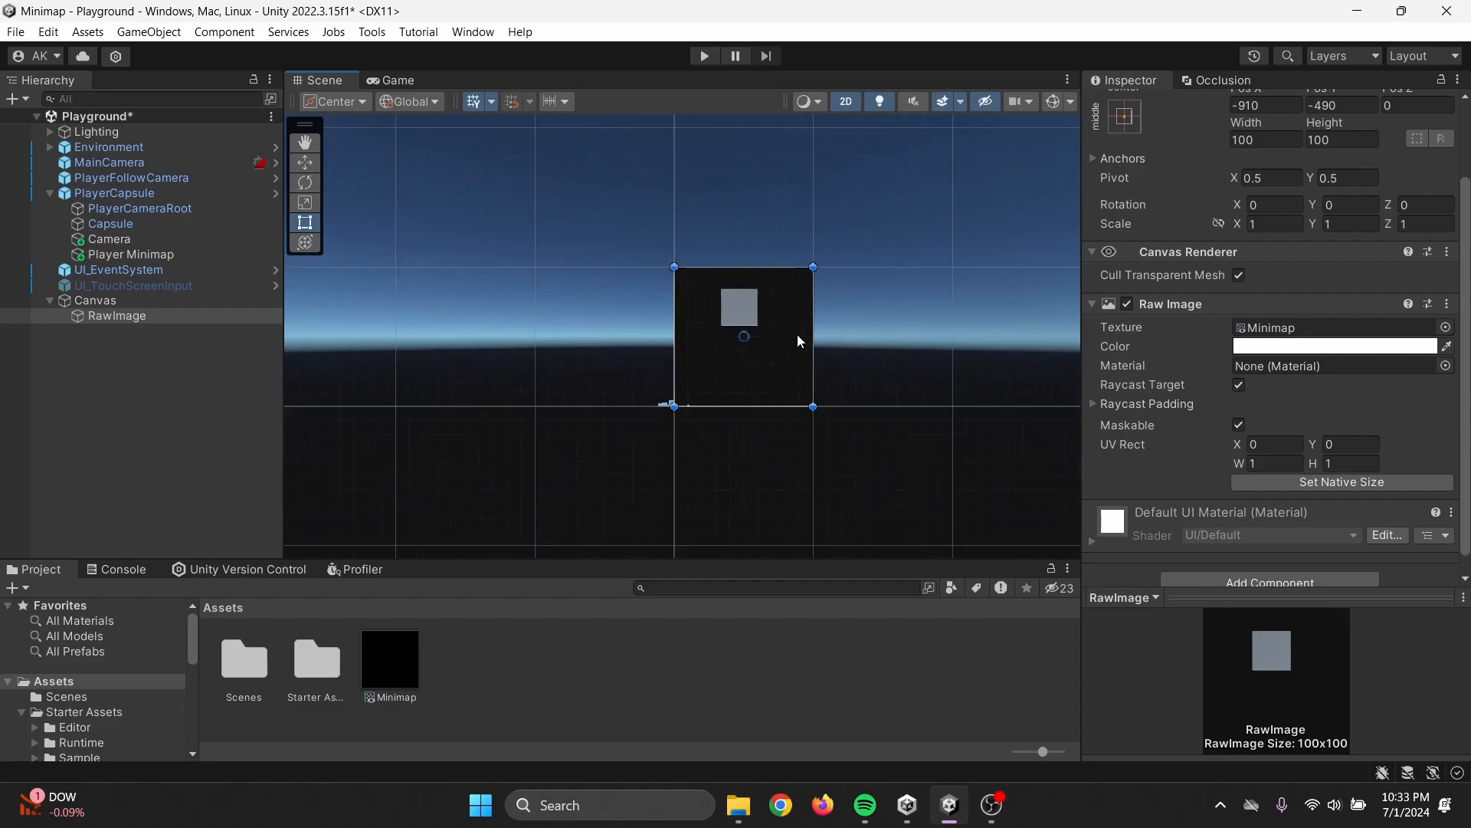
{"action": "scroll", "coordinate": [575, 401], "scroll_direction": "down", "scroll_amount": 8}
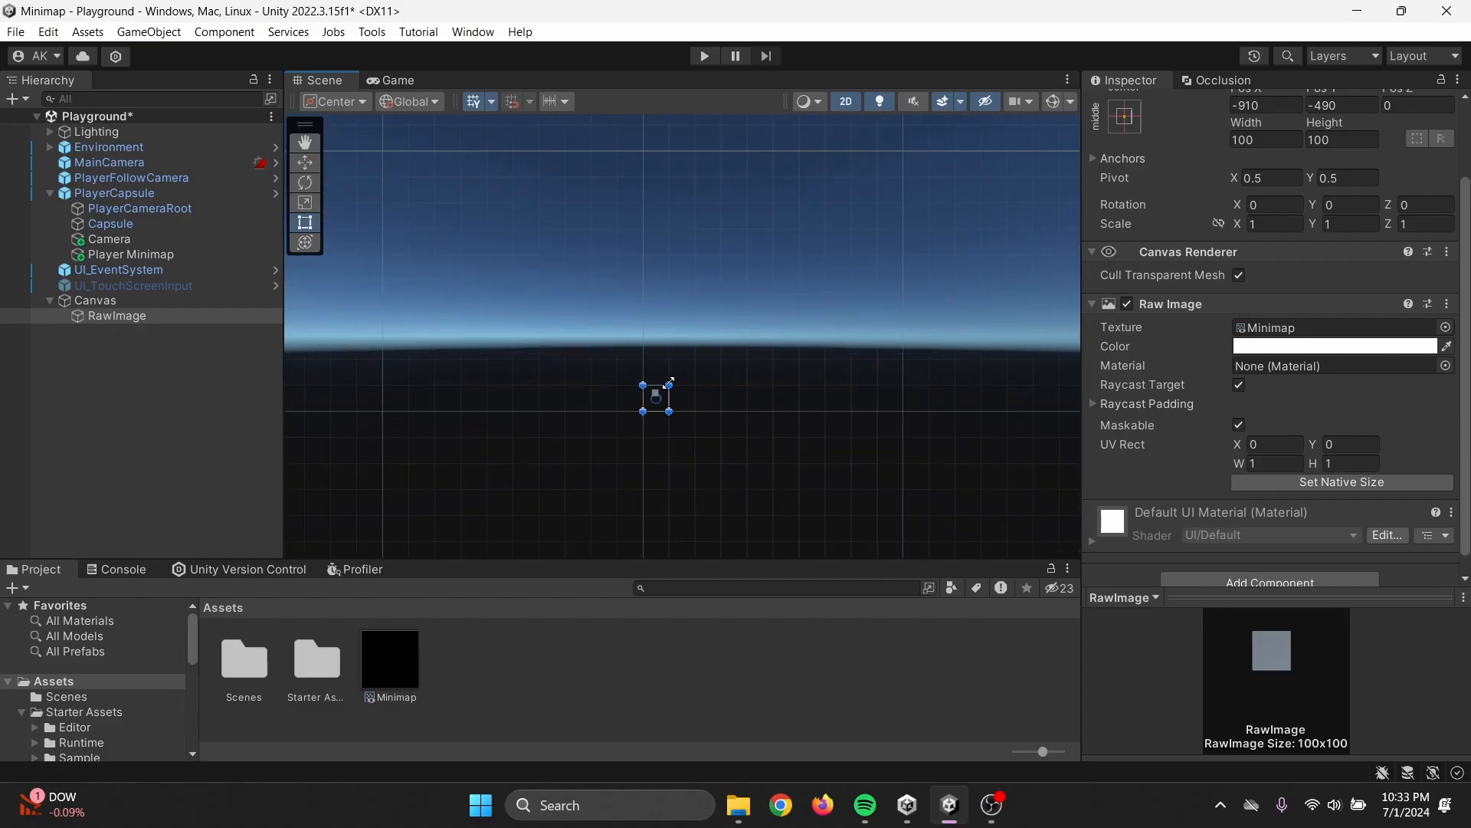
{"action": "left_click_drag", "start_coordinate": [672, 376], "coordinate": [759, 291]}
{"action": "scroll", "coordinate": [727, 466], "scroll_direction": "down", "scroll_amount": 5}
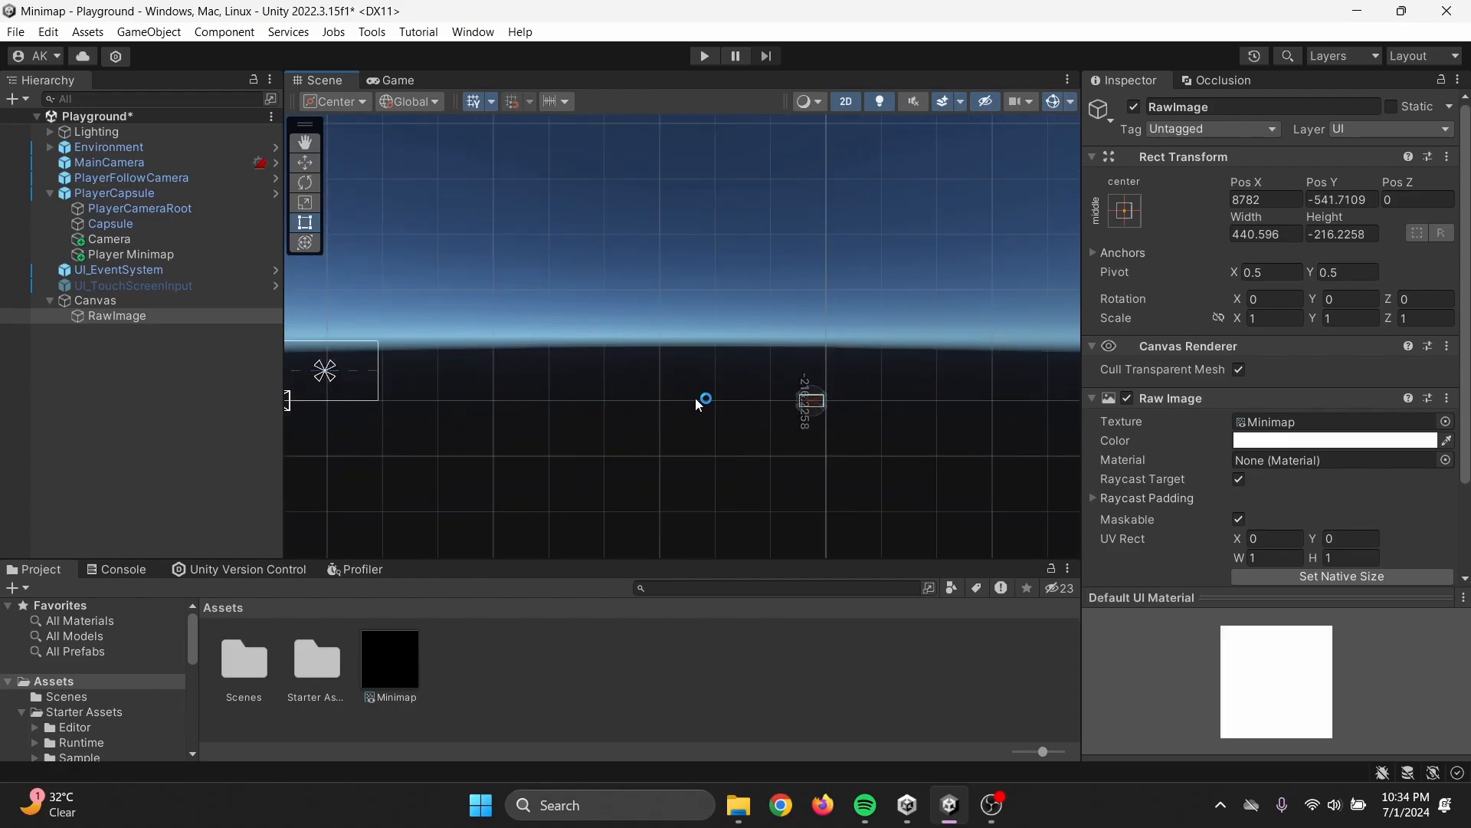
{"action": "left_click_drag", "start_coordinate": [775, 393], "coordinate": [376, 390]}
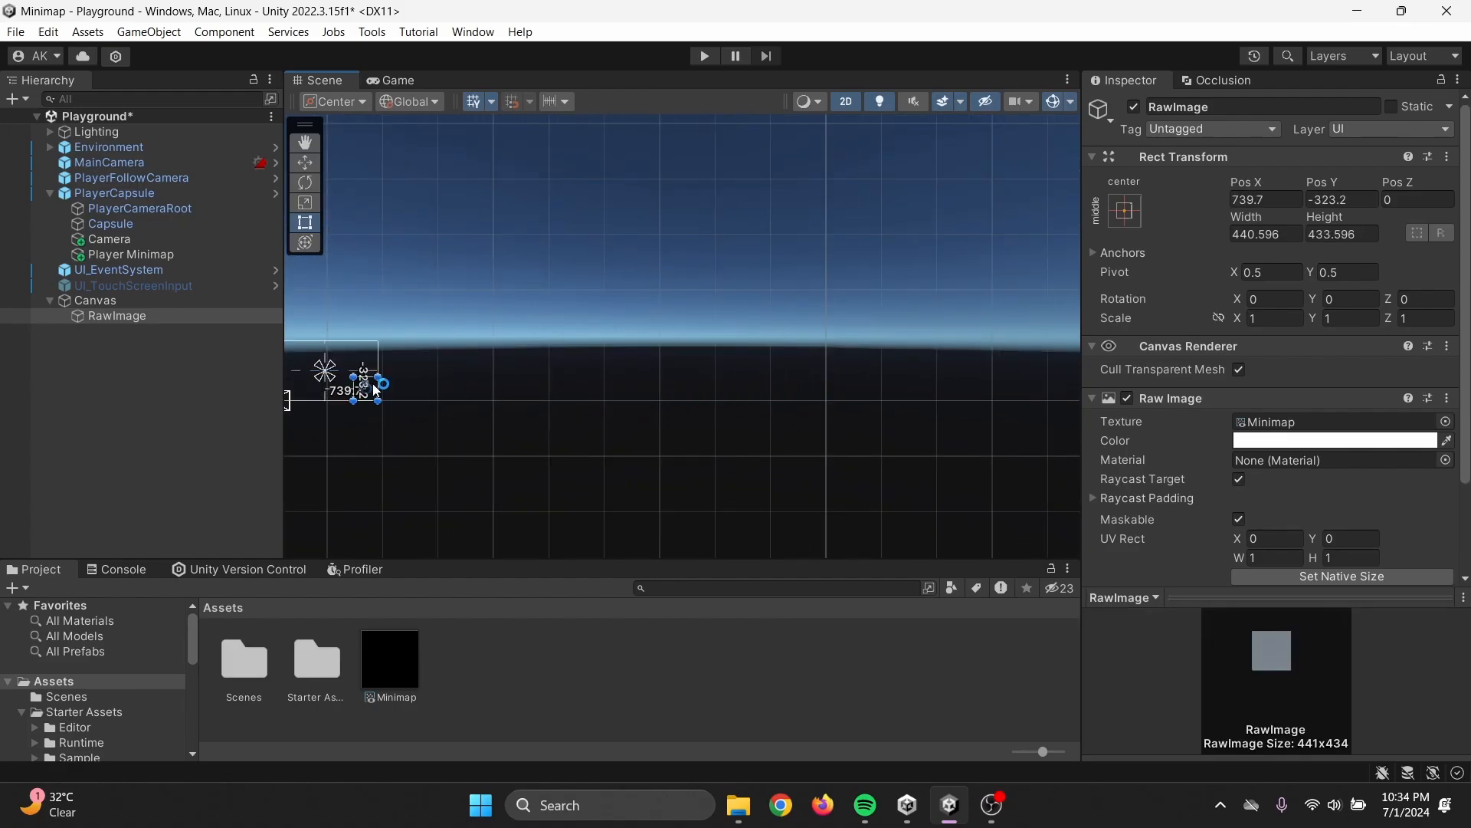
Move the Camera under PlayerCapsule to X -0.07 and Z 0 to centre the player marker in the minimap.
{"action": "left_click", "coordinate": [394, 82]}
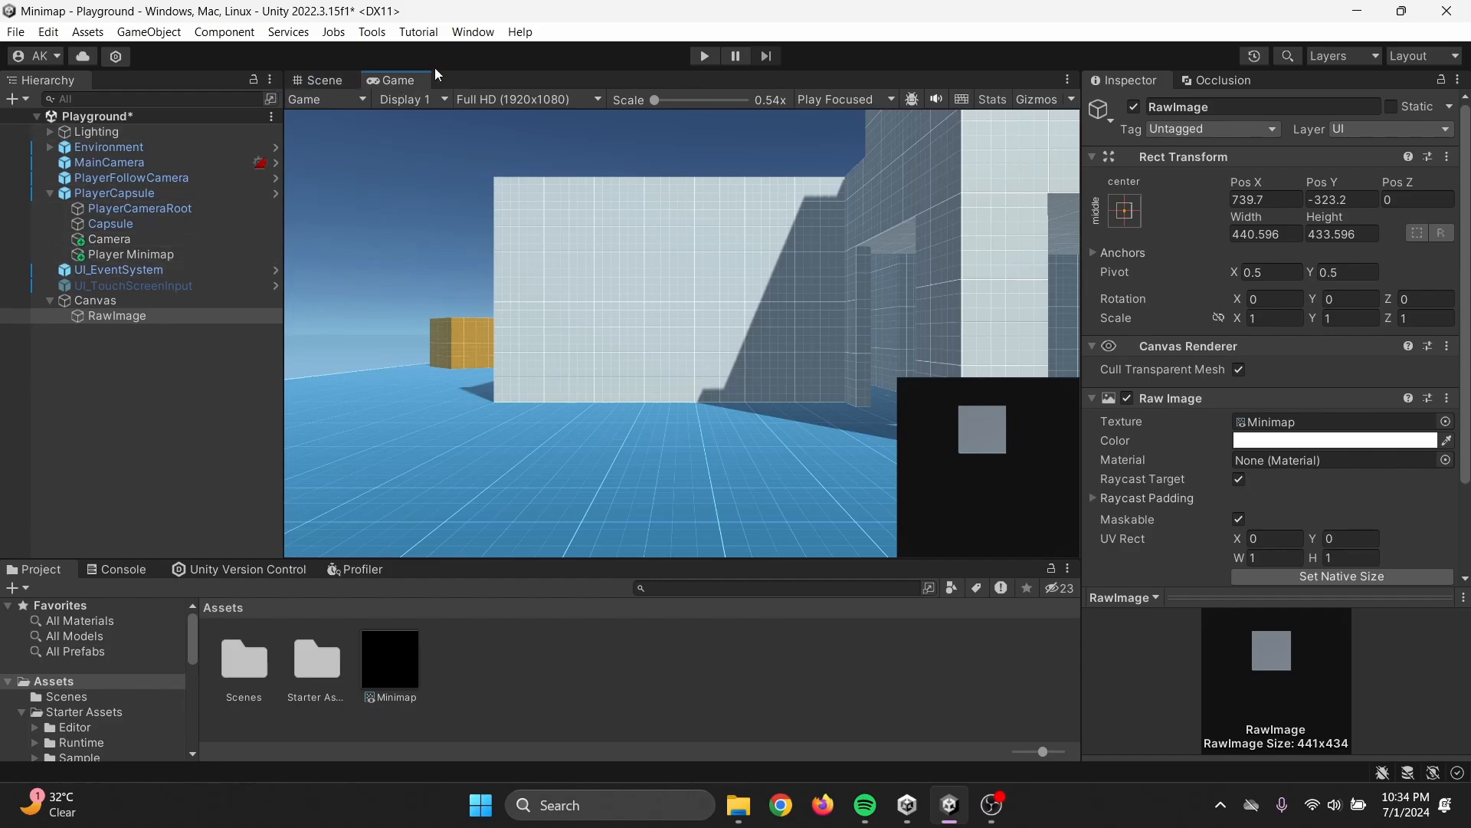
{"action": "left_click", "coordinate": [324, 80]}
{"action": "left_click", "coordinate": [850, 108]}
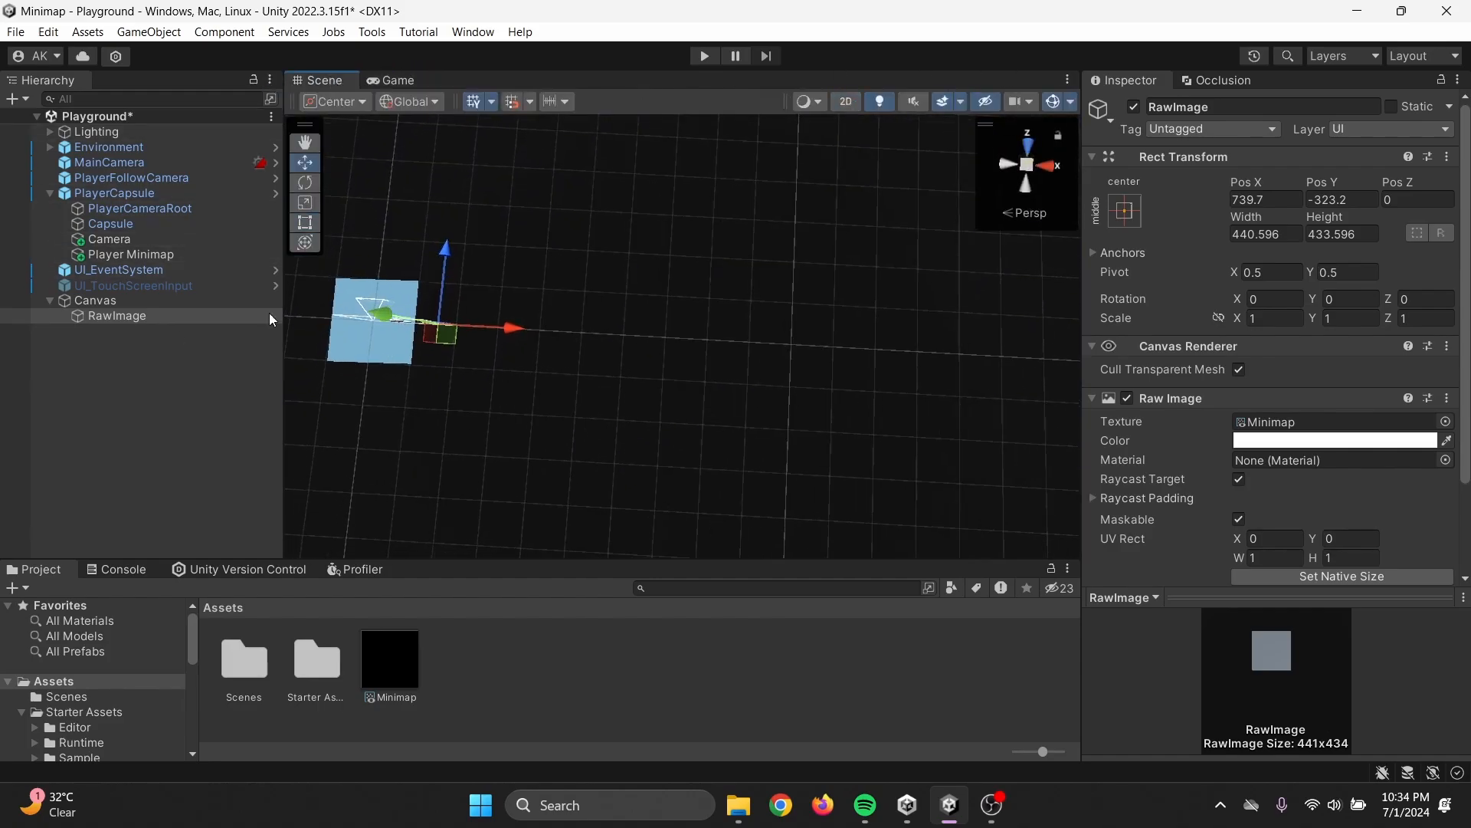
{"action": "left_click", "coordinate": [117, 241]}
{"action": "key", "text": "f"}
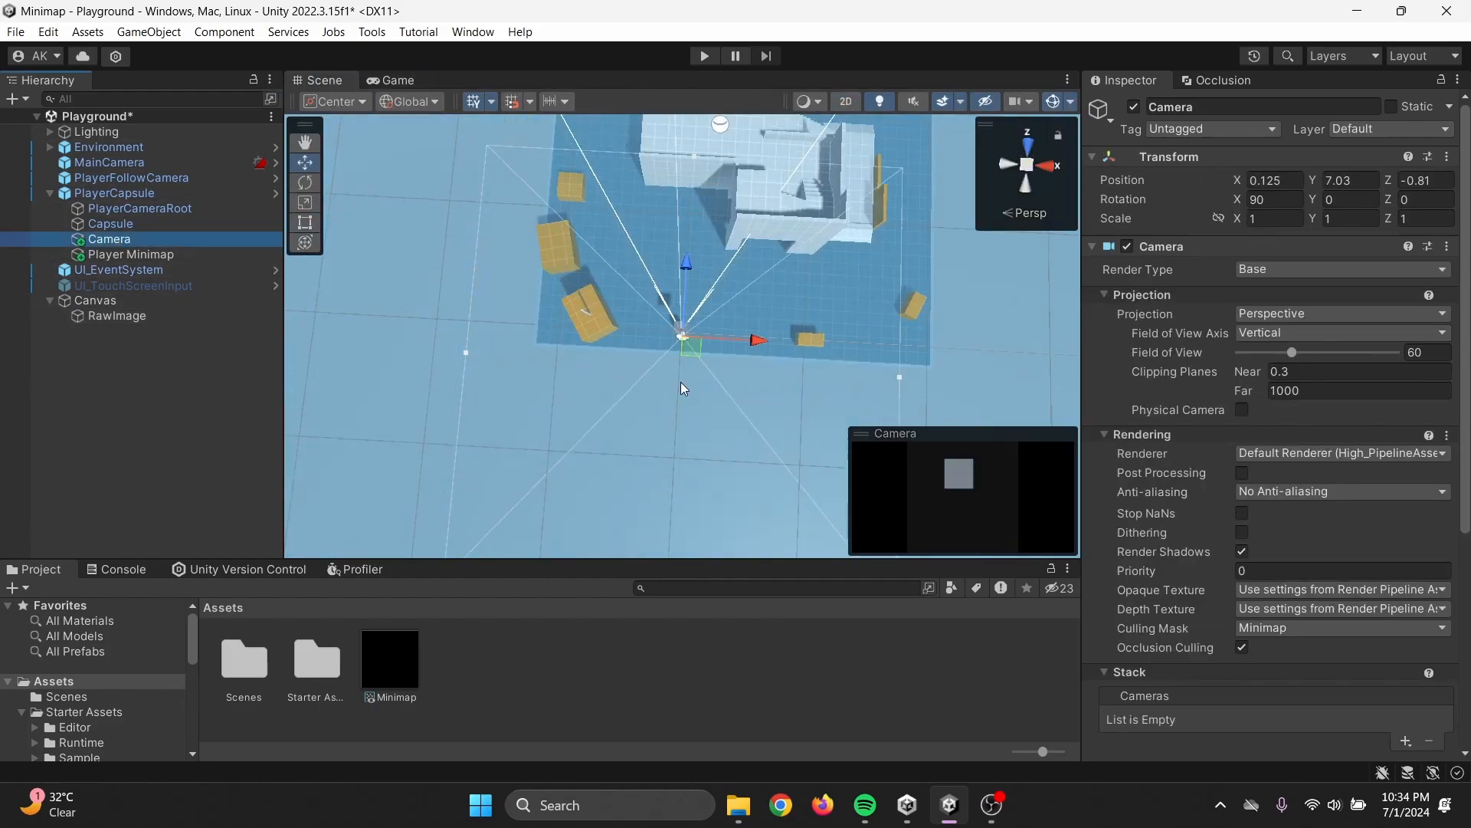
{"action": "scroll", "coordinate": [670, 389], "scroll_direction": "up", "scroll_amount": 12}
{"action": "right_click_drag", "start_coordinate": [797, 304], "coordinate": [534, 229]}
{"action": "left_click_drag", "start_coordinate": [499, 193], "coordinate": [553, 165]}
{"action": "left_click_drag", "start_coordinate": [511, 261], "coordinate": [509, 255]}
{"action": "left_click", "coordinate": [374, 82]}
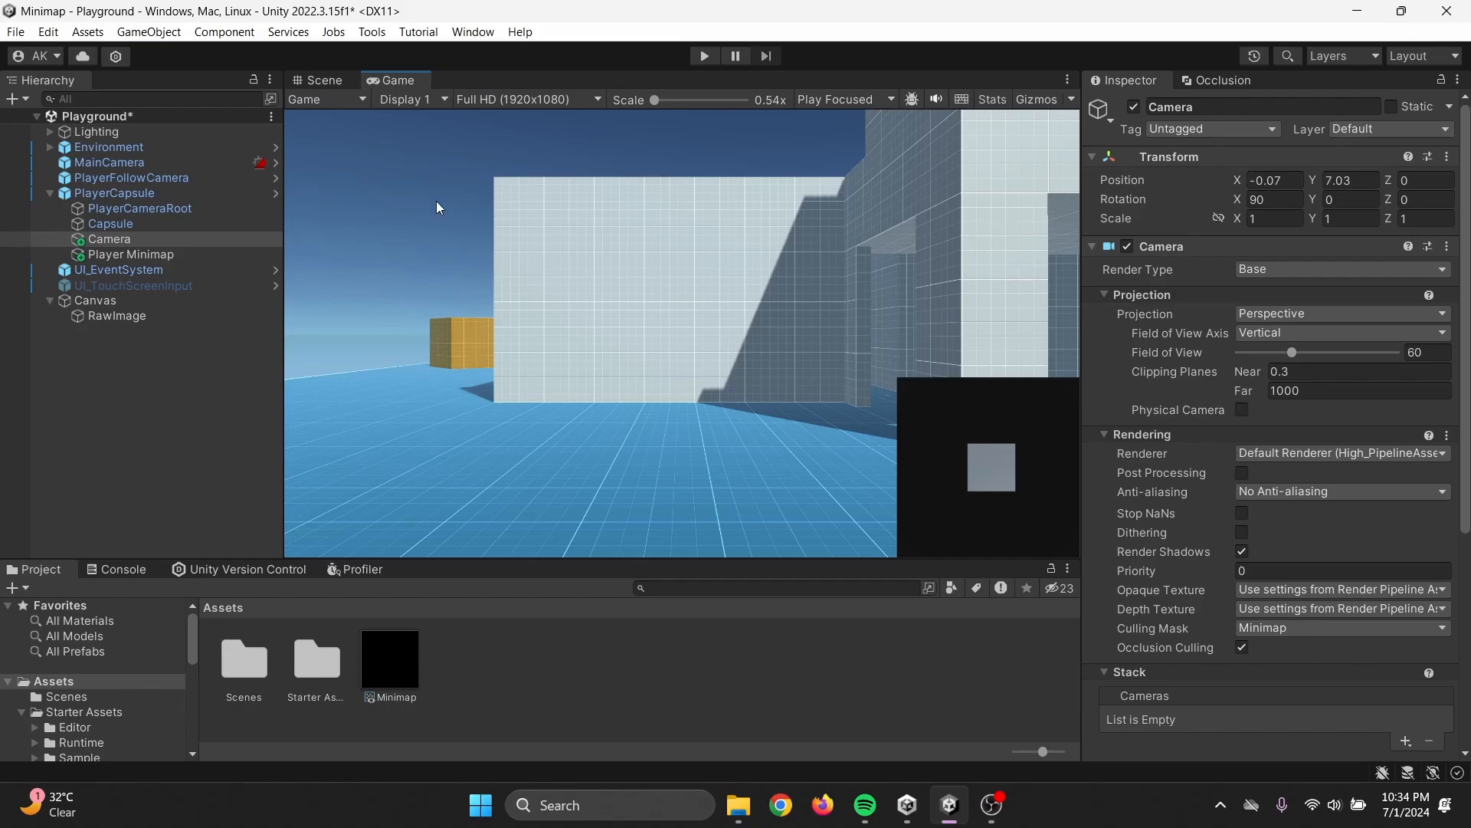
Assign the Ground plane under Environment's Primitives to the Water layer.
{"action": "left_click", "coordinate": [325, 81]}
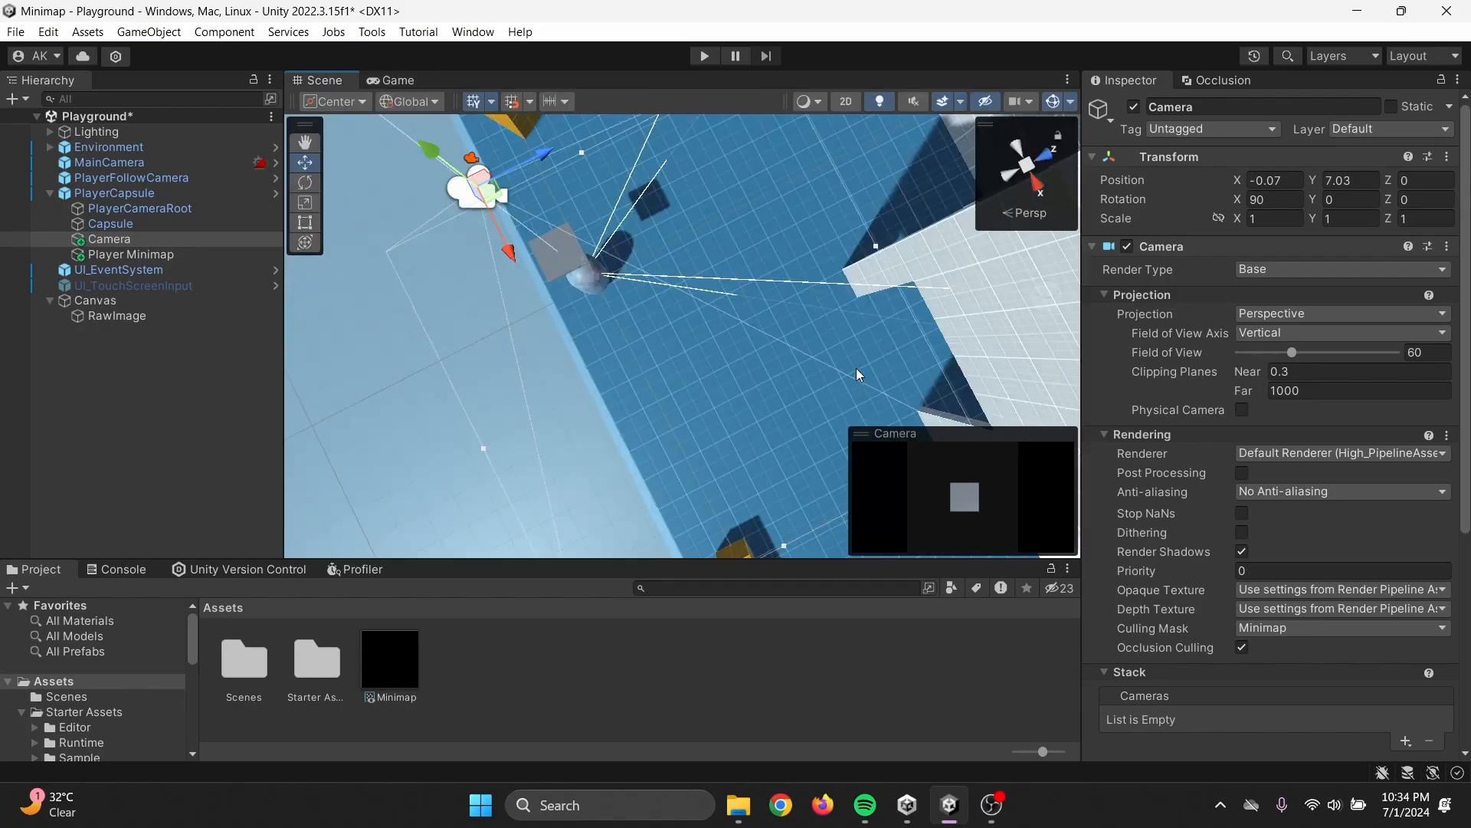
{"action": "right_click_drag", "start_coordinate": [834, 376], "coordinate": [871, 259]}
{"action": "scroll", "coordinate": [873, 256], "scroll_direction": "up", "scroll_amount": 3}
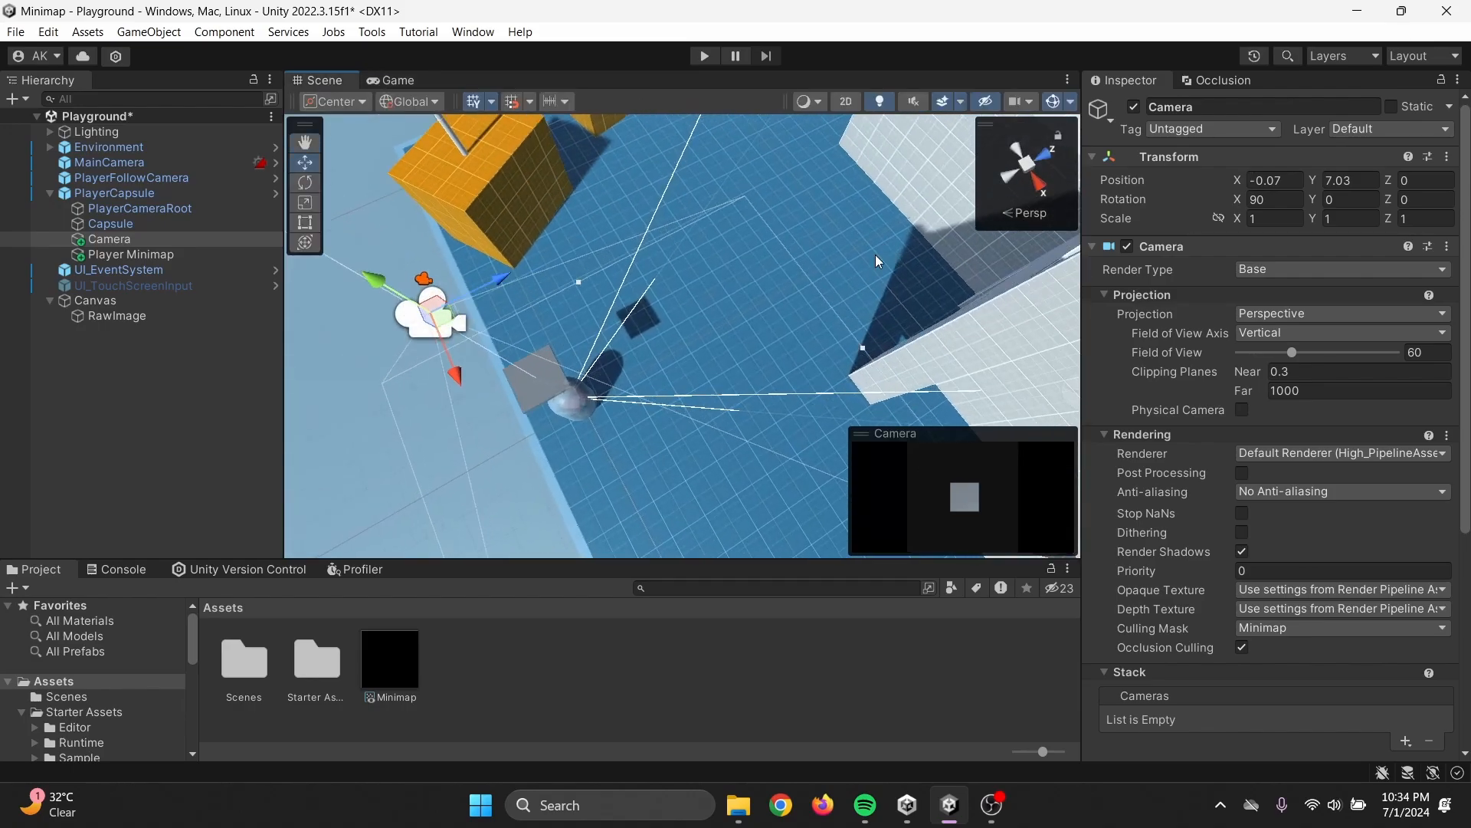
{"action": "left_click", "coordinate": [763, 315]}
{"action": "left_click", "coordinate": [614, 396]}
{"action": "right_click_drag", "start_coordinate": [615, 402], "coordinate": [444, 439]}
{"action": "left_click", "coordinate": [371, 413]}
{"action": "left_click", "coordinate": [490, 343]}
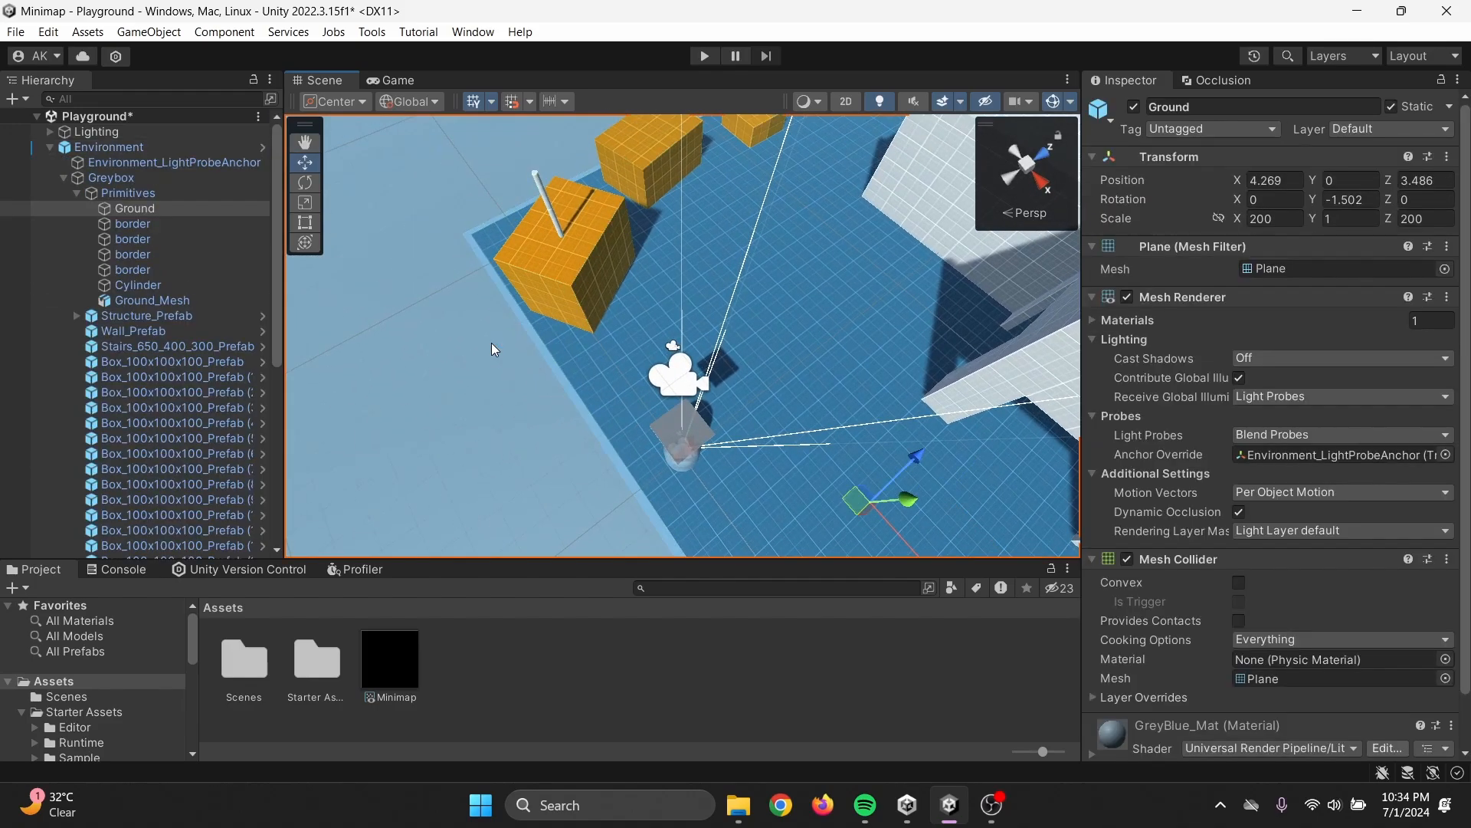
{"action": "left_click", "coordinate": [490, 343]}
{"action": "left_click", "coordinate": [114, 211]}
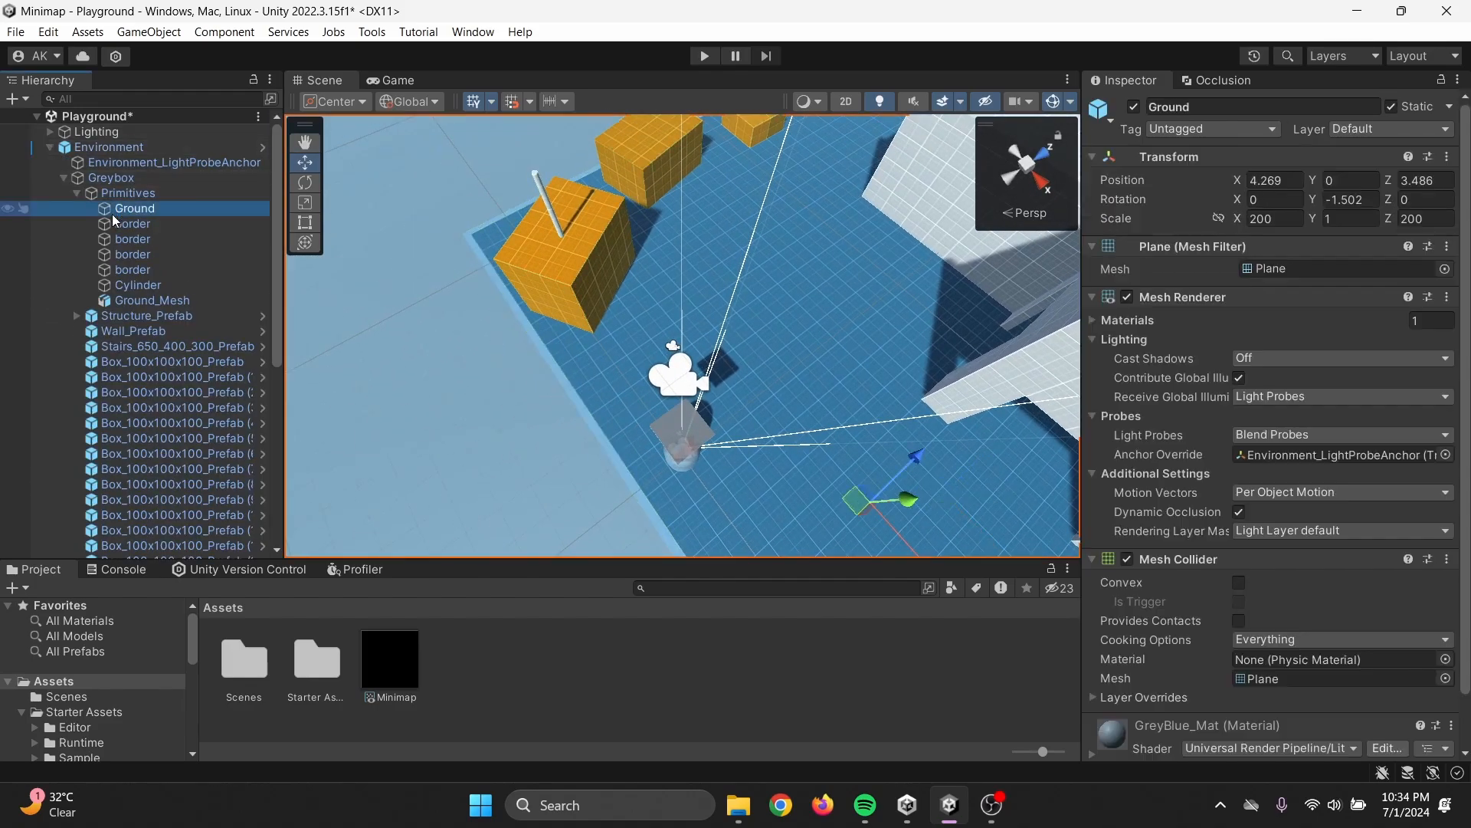
{"action": "left_click", "coordinate": [1410, 131]}
{"action": "left_click", "coordinate": [1418, 229]}
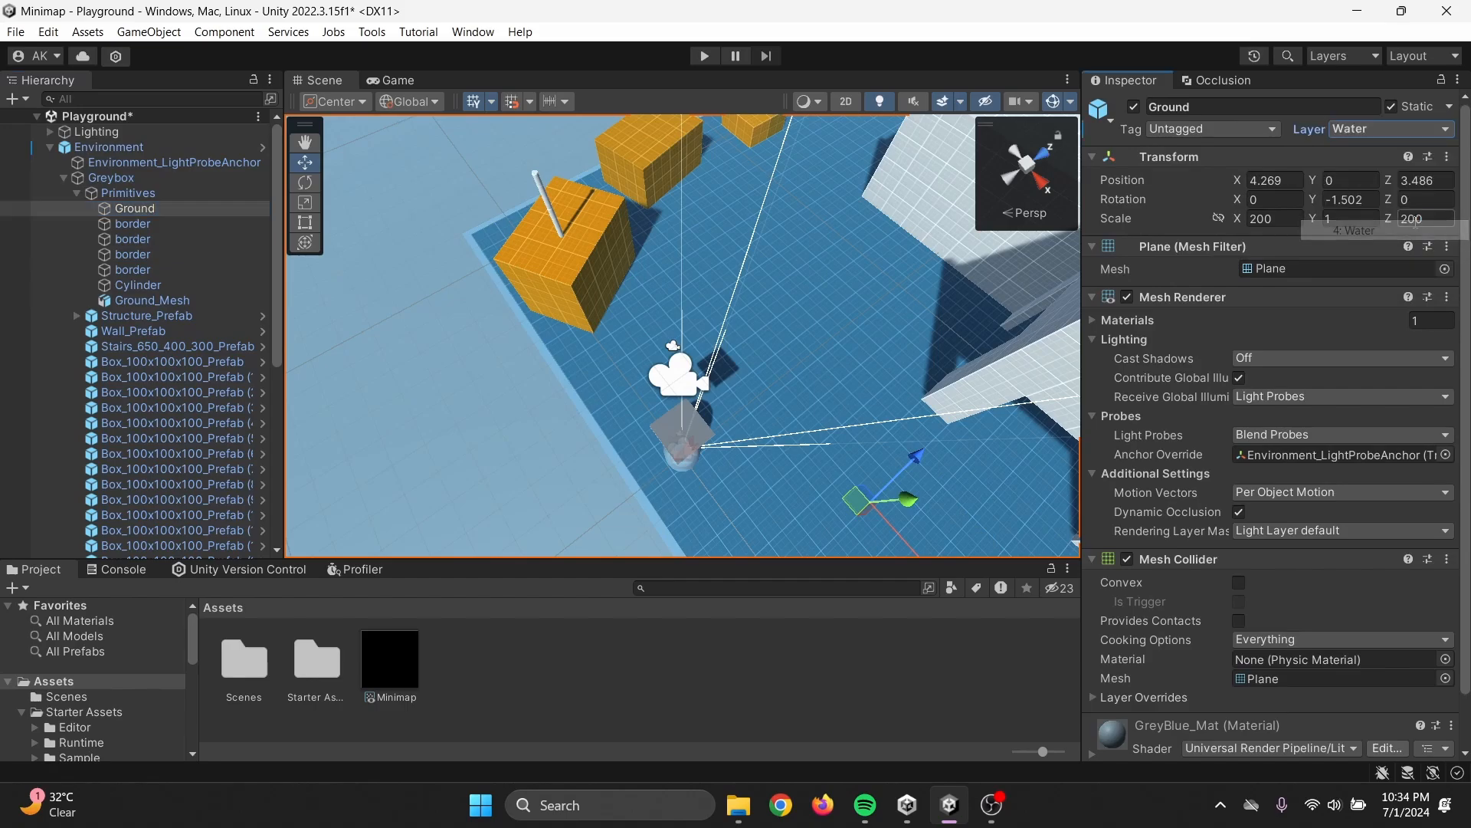
Try the Minimap layer on the Ground plane and return it to the Water layer.
{"action": "left_click", "coordinate": [1407, 132]}
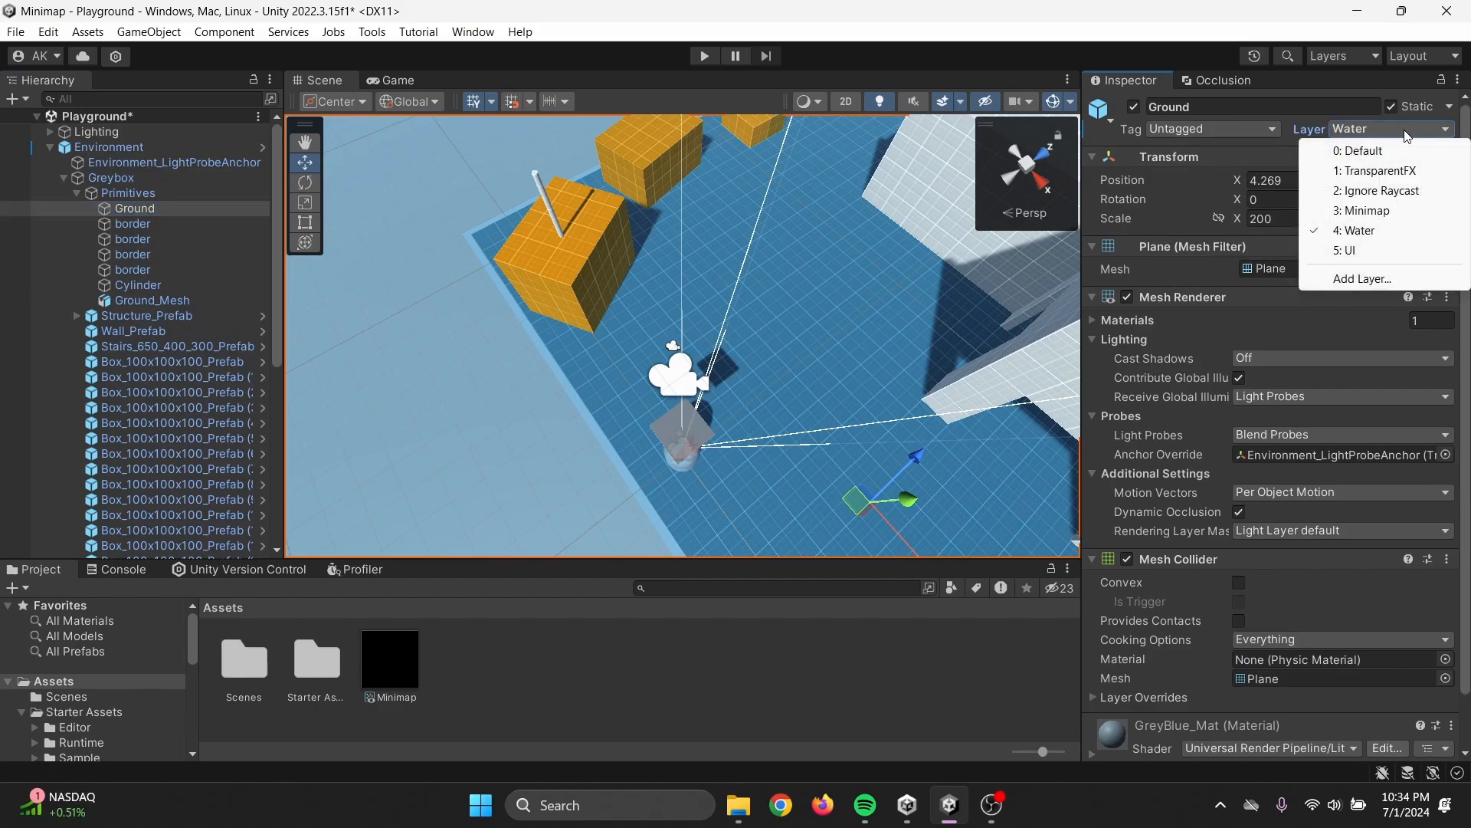
{"action": "left_click", "coordinate": [1384, 210]}
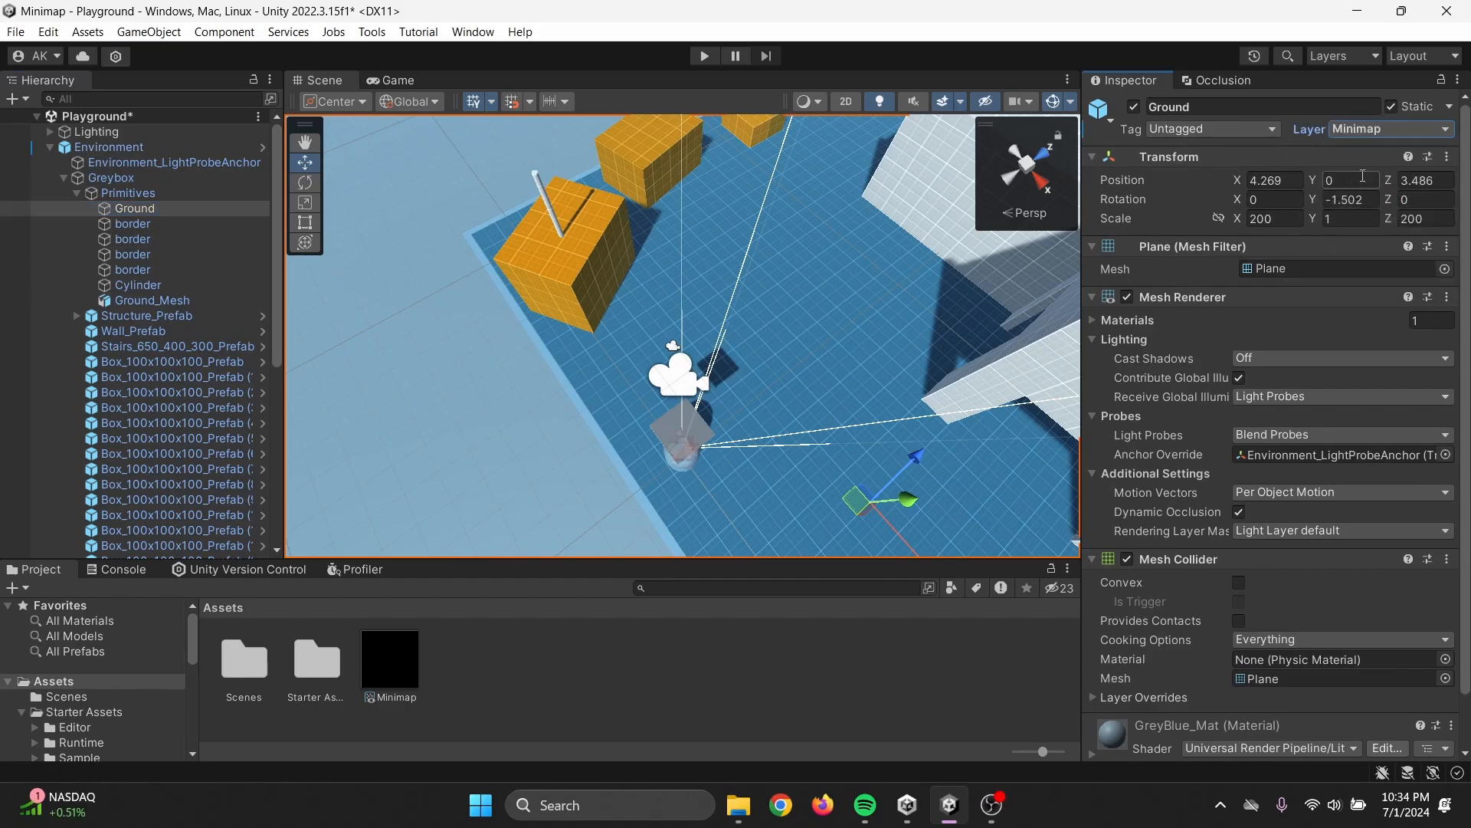
{"action": "left_click", "coordinate": [1410, 129]}
{"action": "left_click", "coordinate": [1352, 230]}
Add Water to the culling mask of the Camera under PlayerCapsule and disable its Render Shadows option.
{"action": "left_click", "coordinate": [681, 430]}
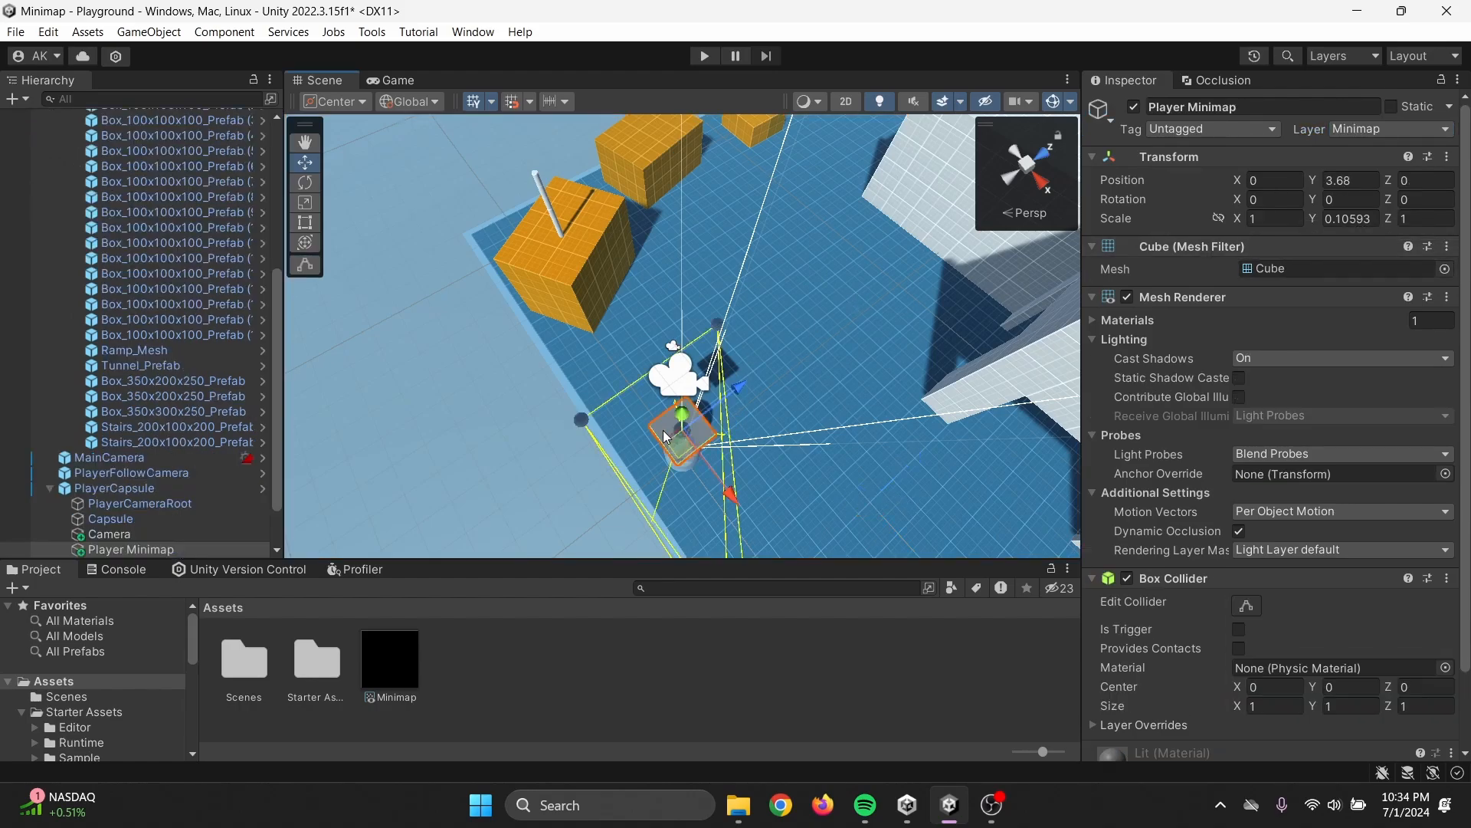
{"action": "scroll", "coordinate": [1301, 519], "scroll_direction": "down", "scroll_amount": 3}
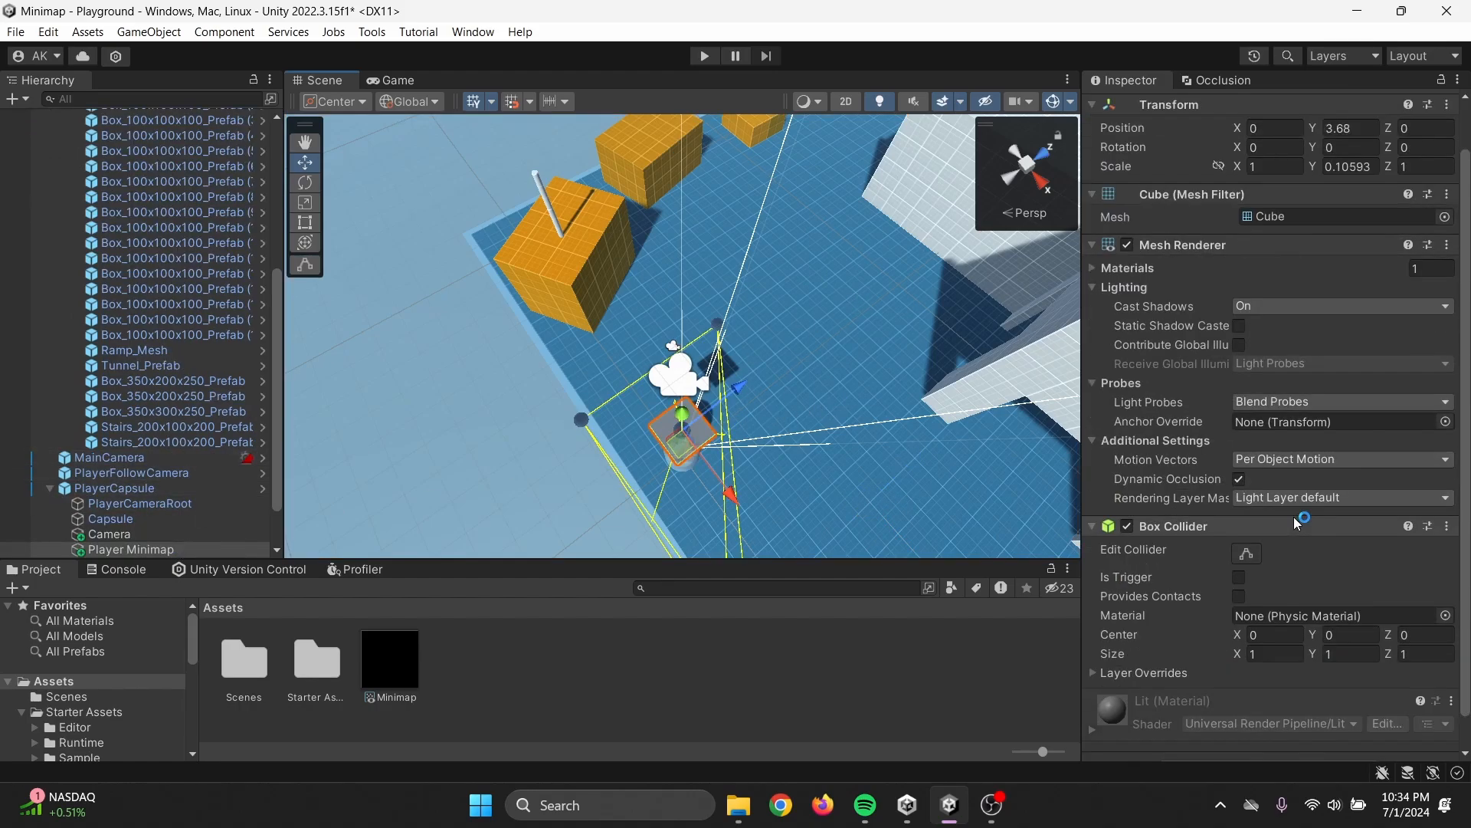
{"action": "left_click", "coordinate": [109, 535]}
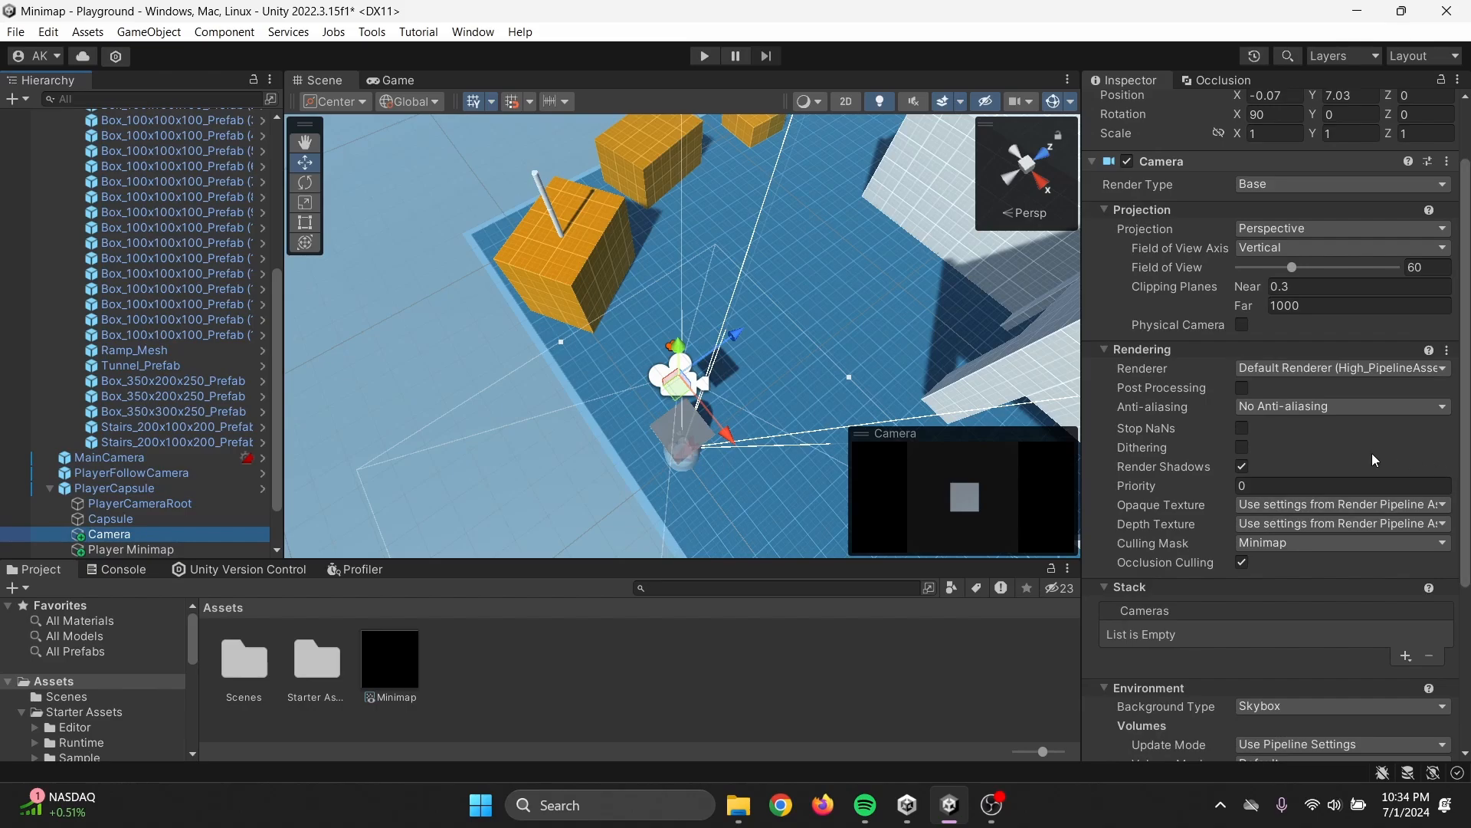
{"action": "scroll", "coordinate": [1351, 413], "scroll_direction": "down", "scroll_amount": 5}
{"action": "scroll", "coordinate": [1345, 411], "scroll_direction": "up", "scroll_amount": 2}
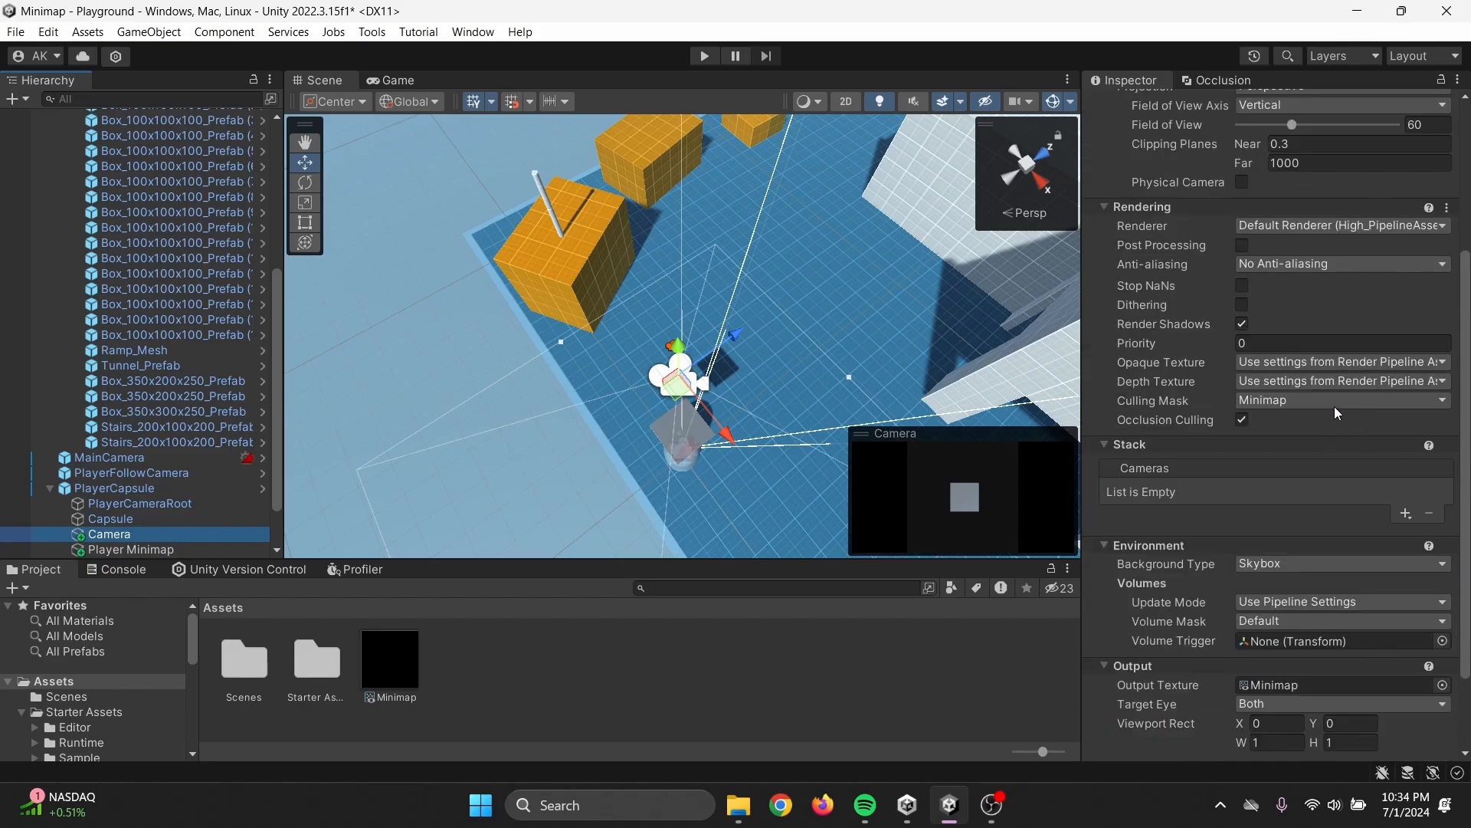
{"action": "left_click", "coordinate": [1335, 401]}
{"action": "left_click", "coordinate": [1292, 536]}
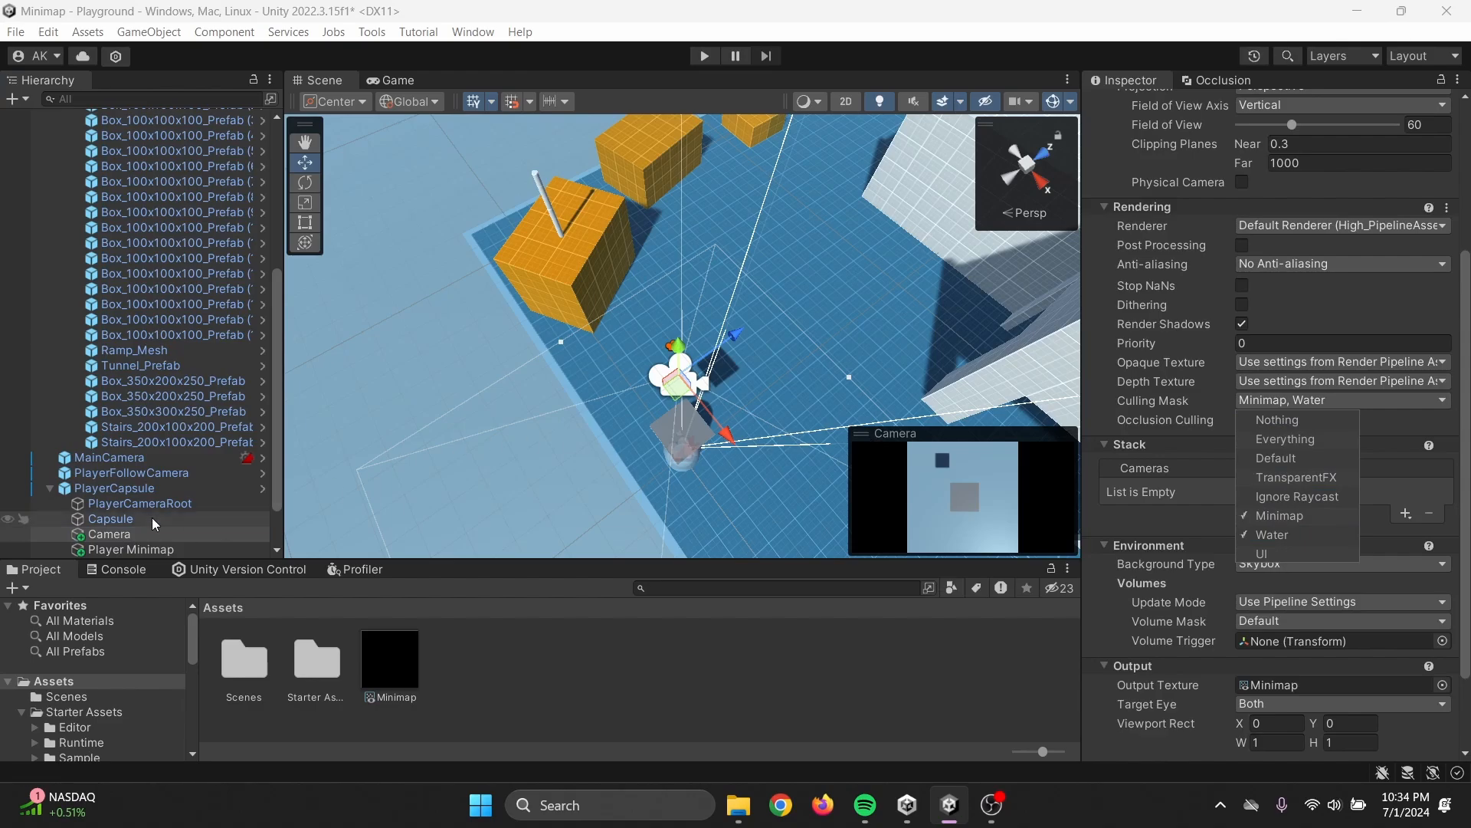
{"action": "left_click", "coordinate": [163, 537]}
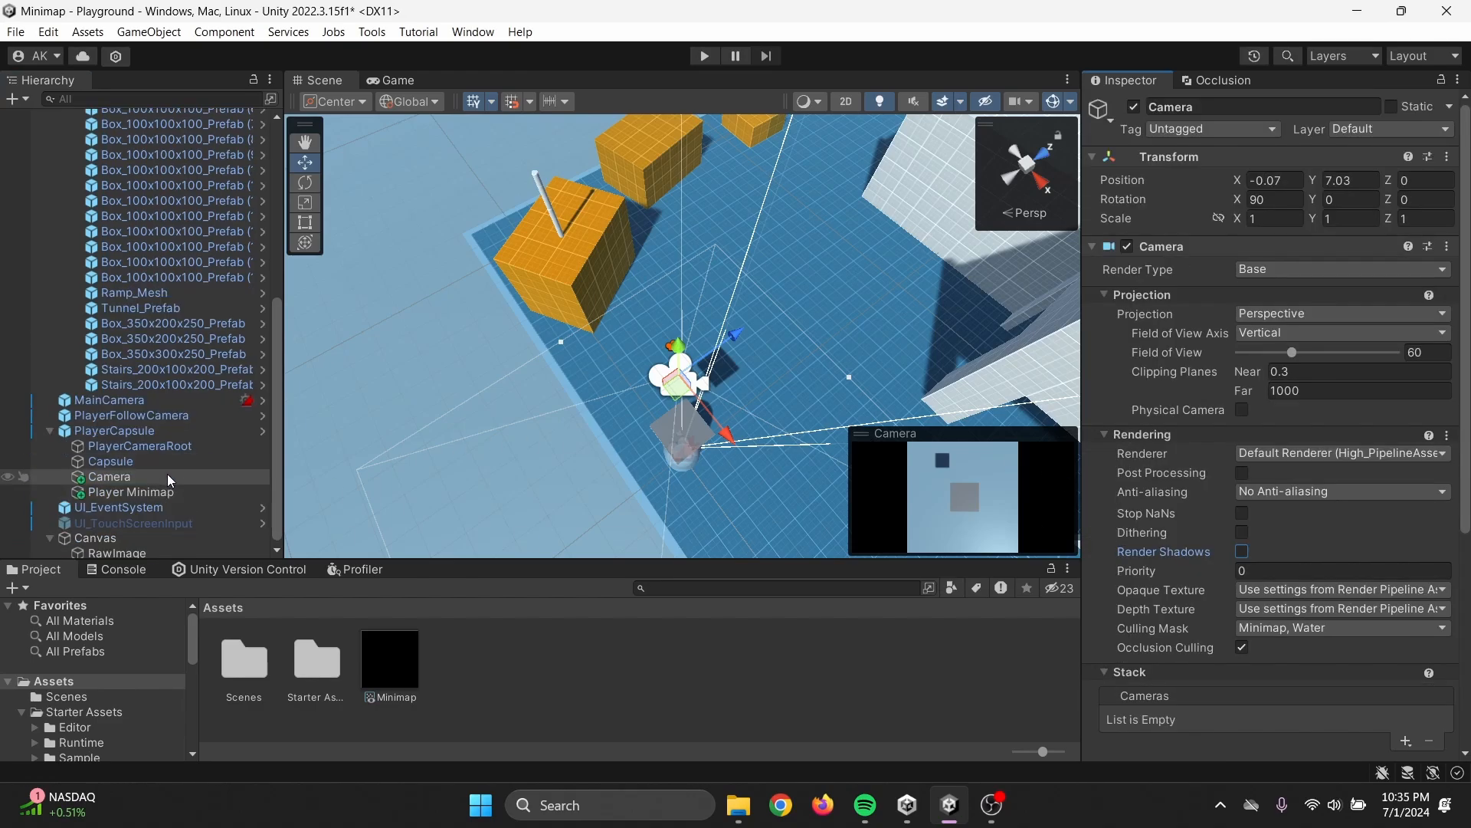
Remove the Box Collider from Player Minimap and set its Mesh Renderer's Cast Shadows to Off.
{"action": "left_click", "coordinate": [156, 490]}
{"action": "scroll", "coordinate": [843, 464], "scroll_direction": "up", "scroll_amount": 2}
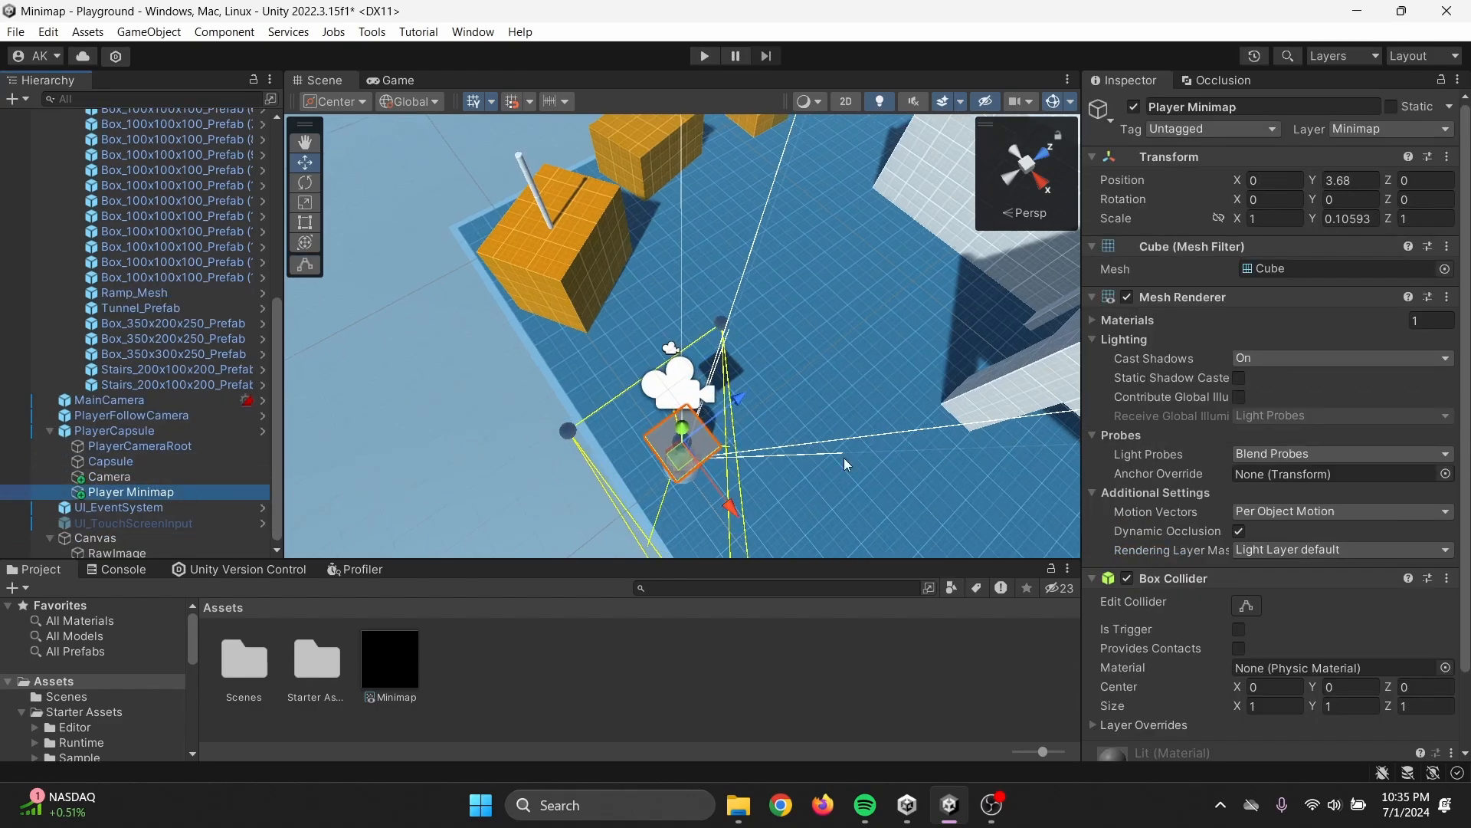
{"action": "scroll", "coordinate": [1324, 533], "scroll_direction": "down", "scroll_amount": 2}
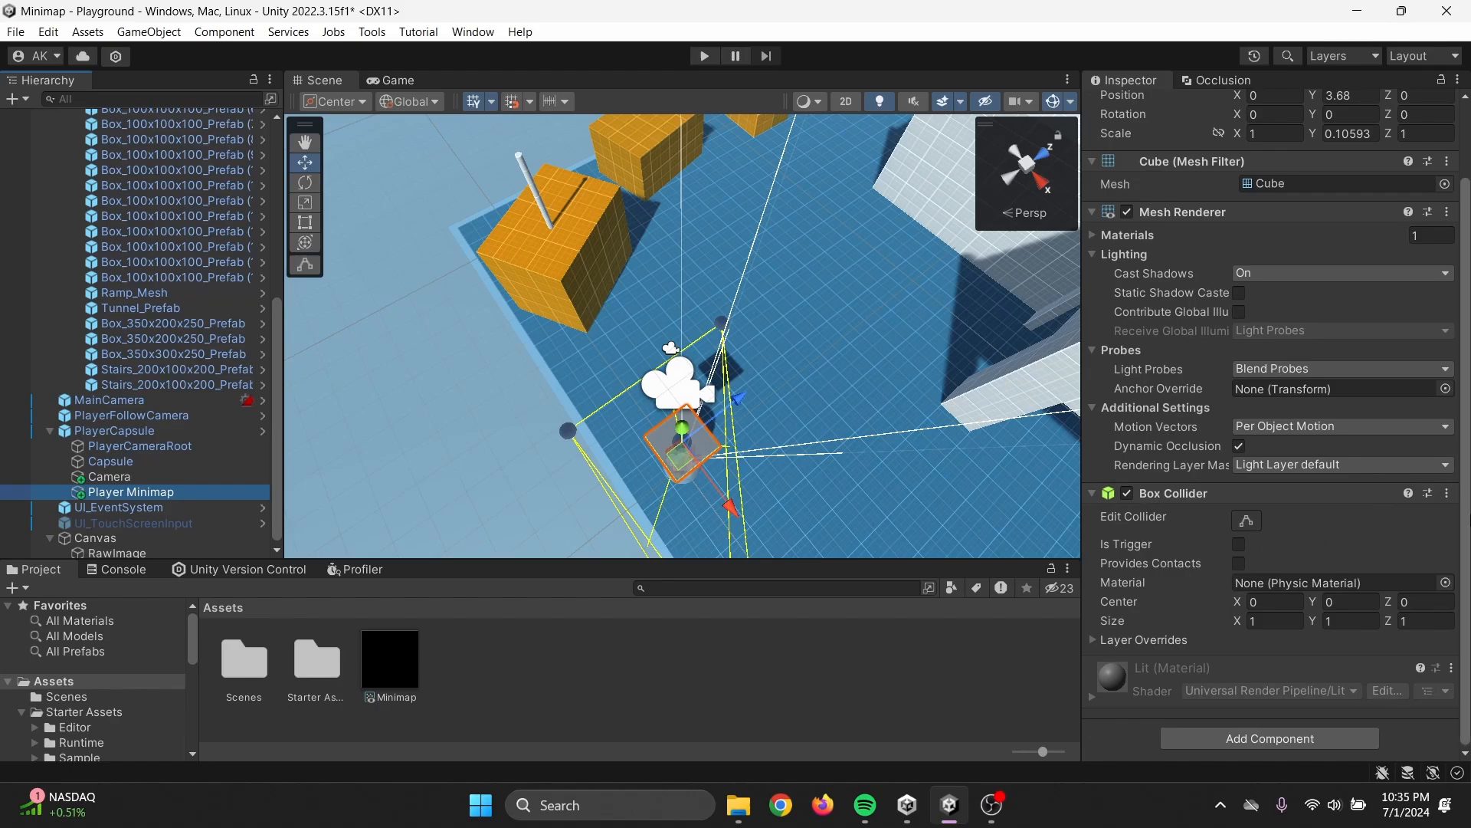
{"action": "left_click", "coordinate": [1446, 493]}
{"action": "left_click", "coordinate": [1341, 542]}
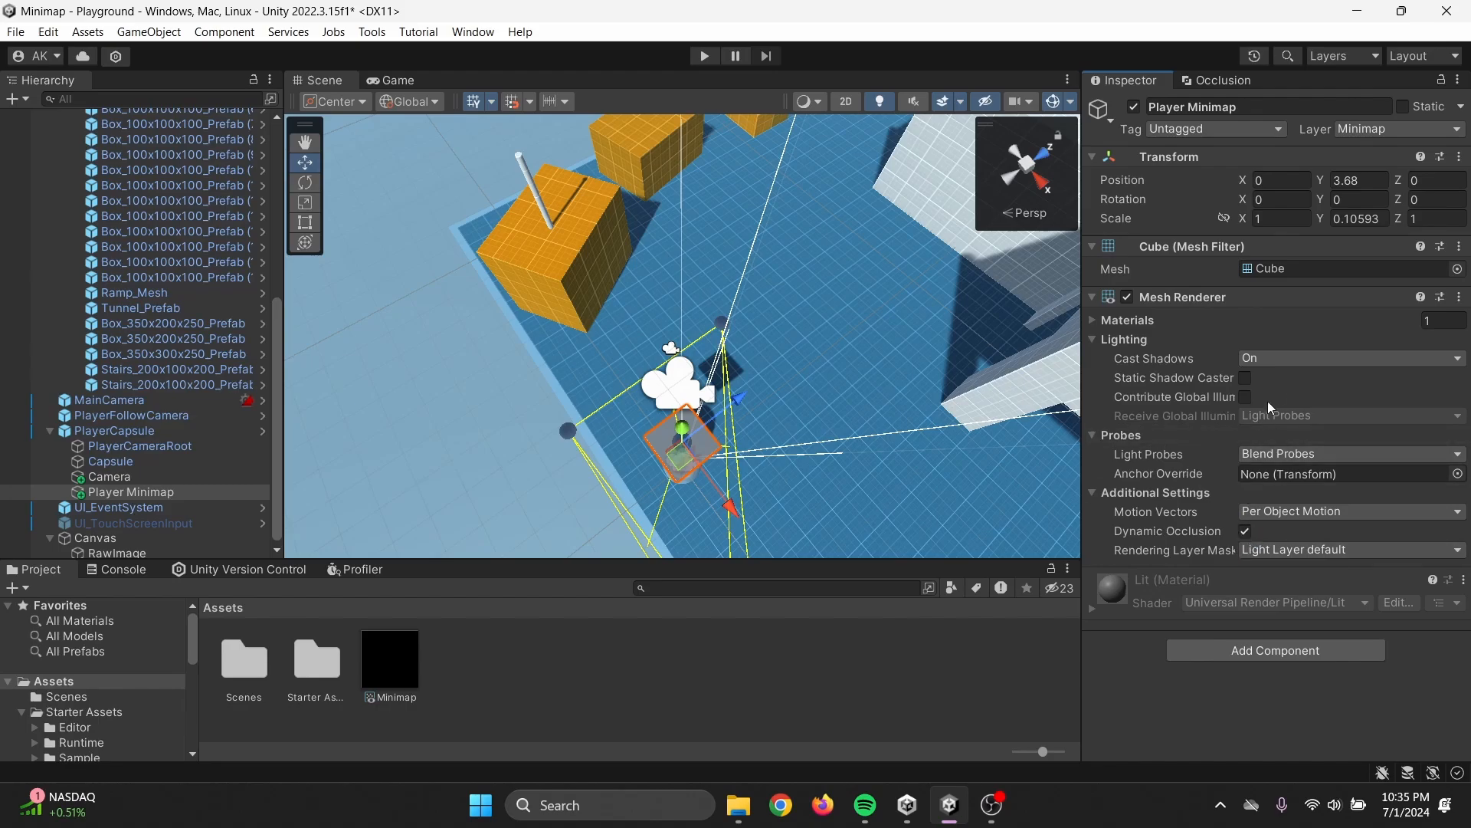
{"action": "left_click", "coordinate": [1297, 365]}
{"action": "left_click", "coordinate": [1272, 376]}
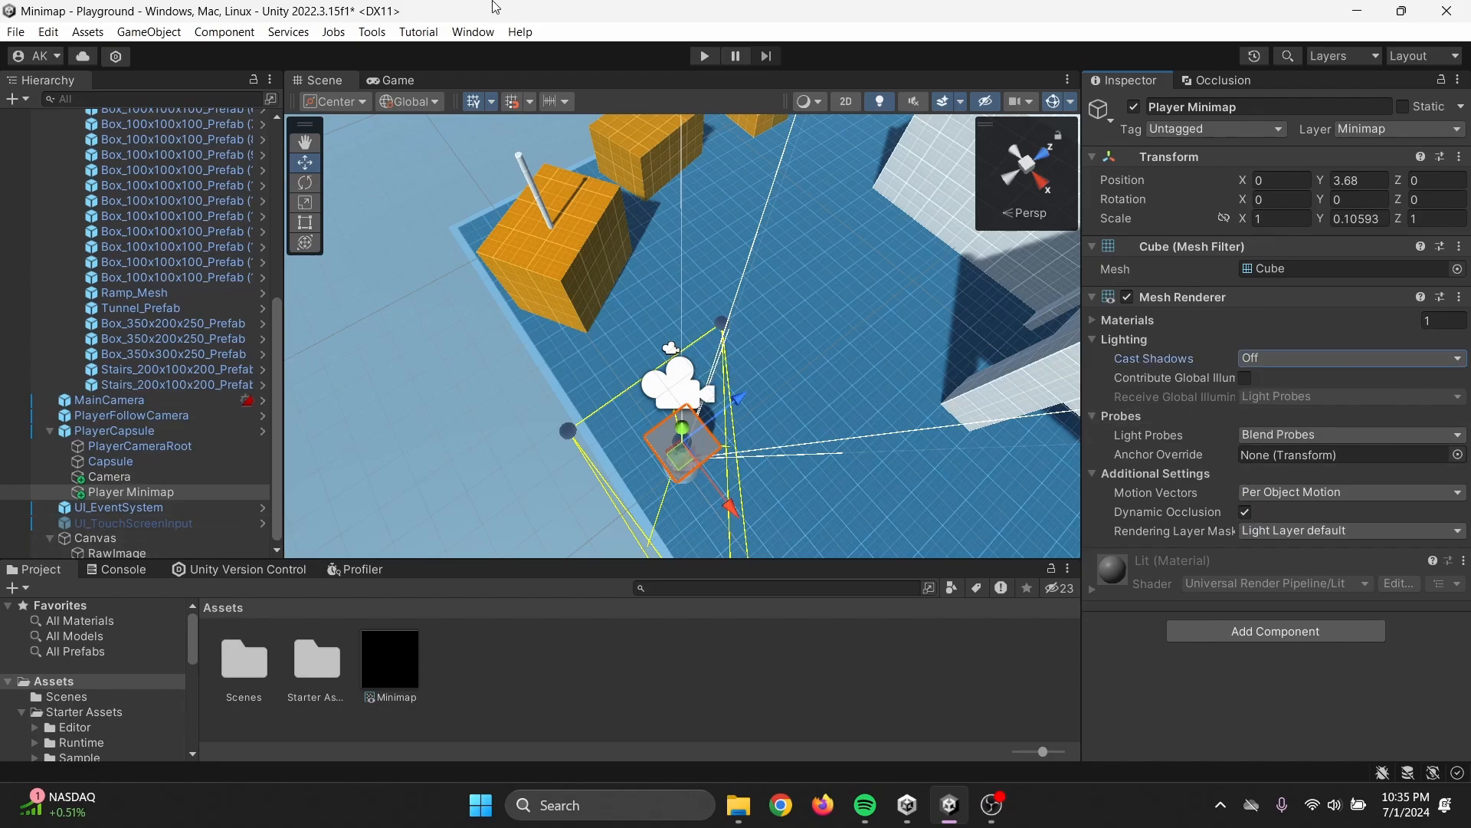
Play the scene and walk the player forward to check the minimap, and stop play mode.
{"action": "left_click", "coordinate": [392, 86]}
{"action": "left_click", "coordinate": [704, 56]}
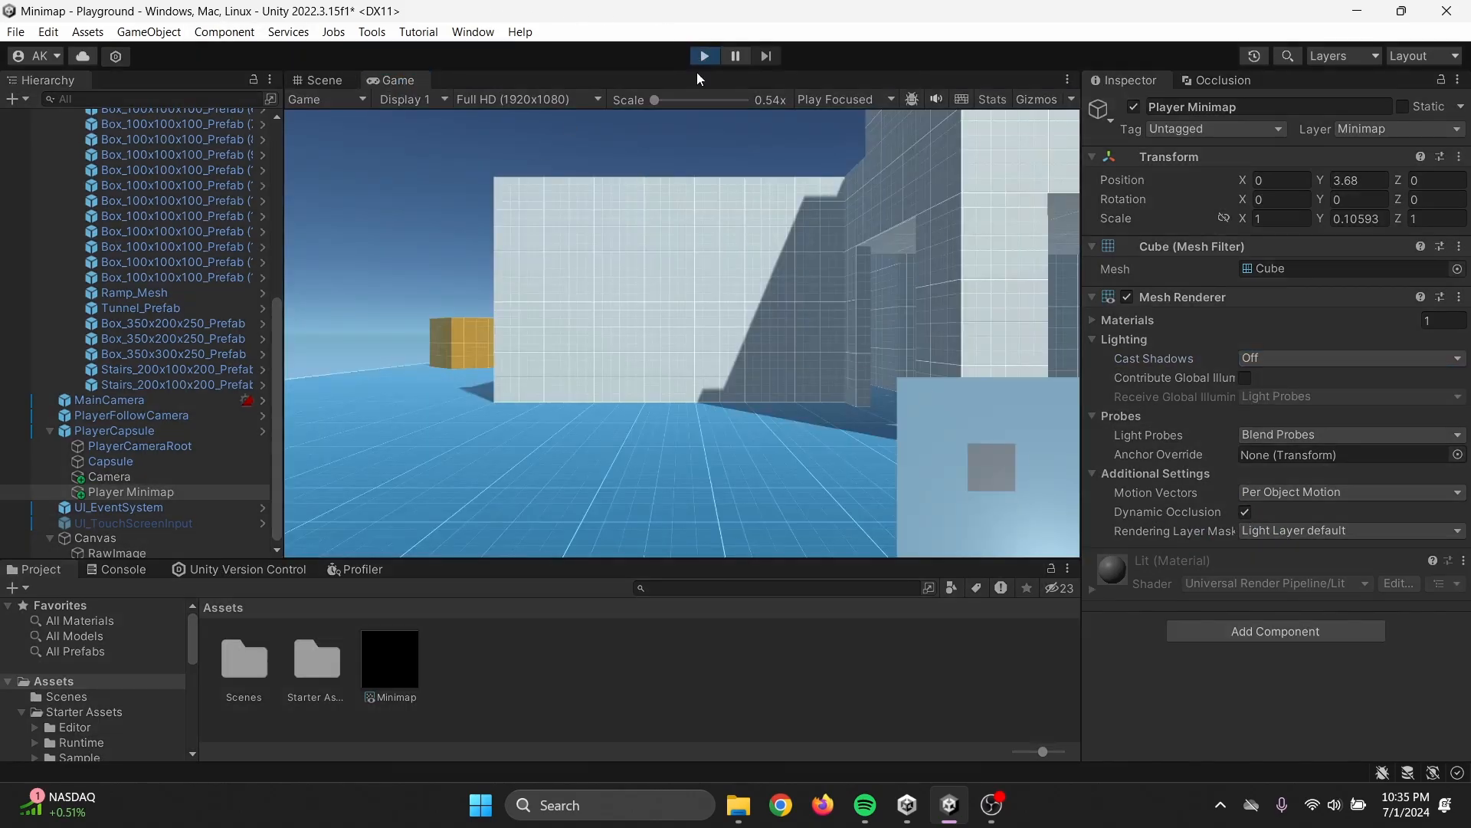
{"action": "key", "text": "w"}
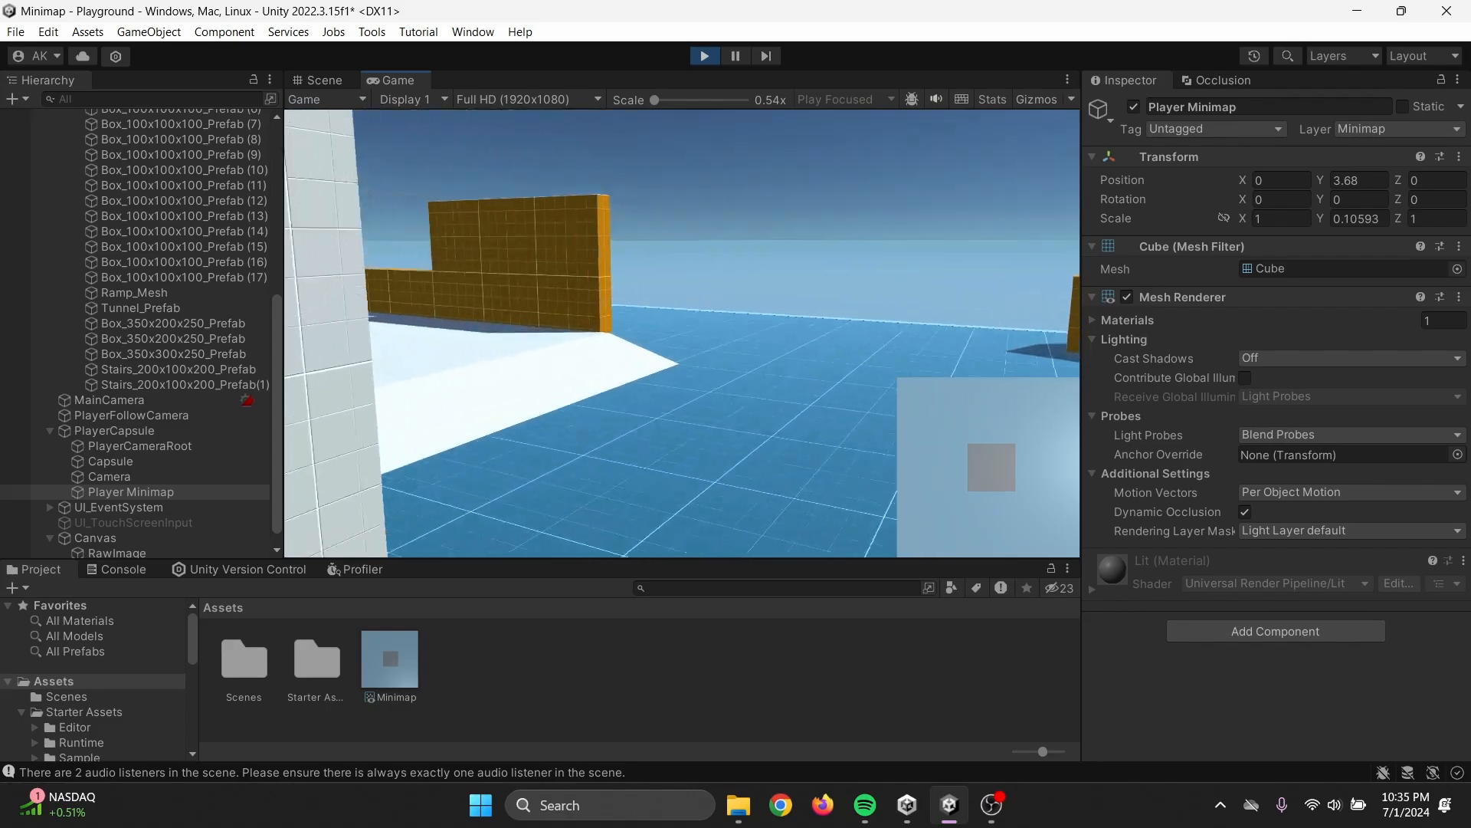
{"action": "key", "text": "Escape"}
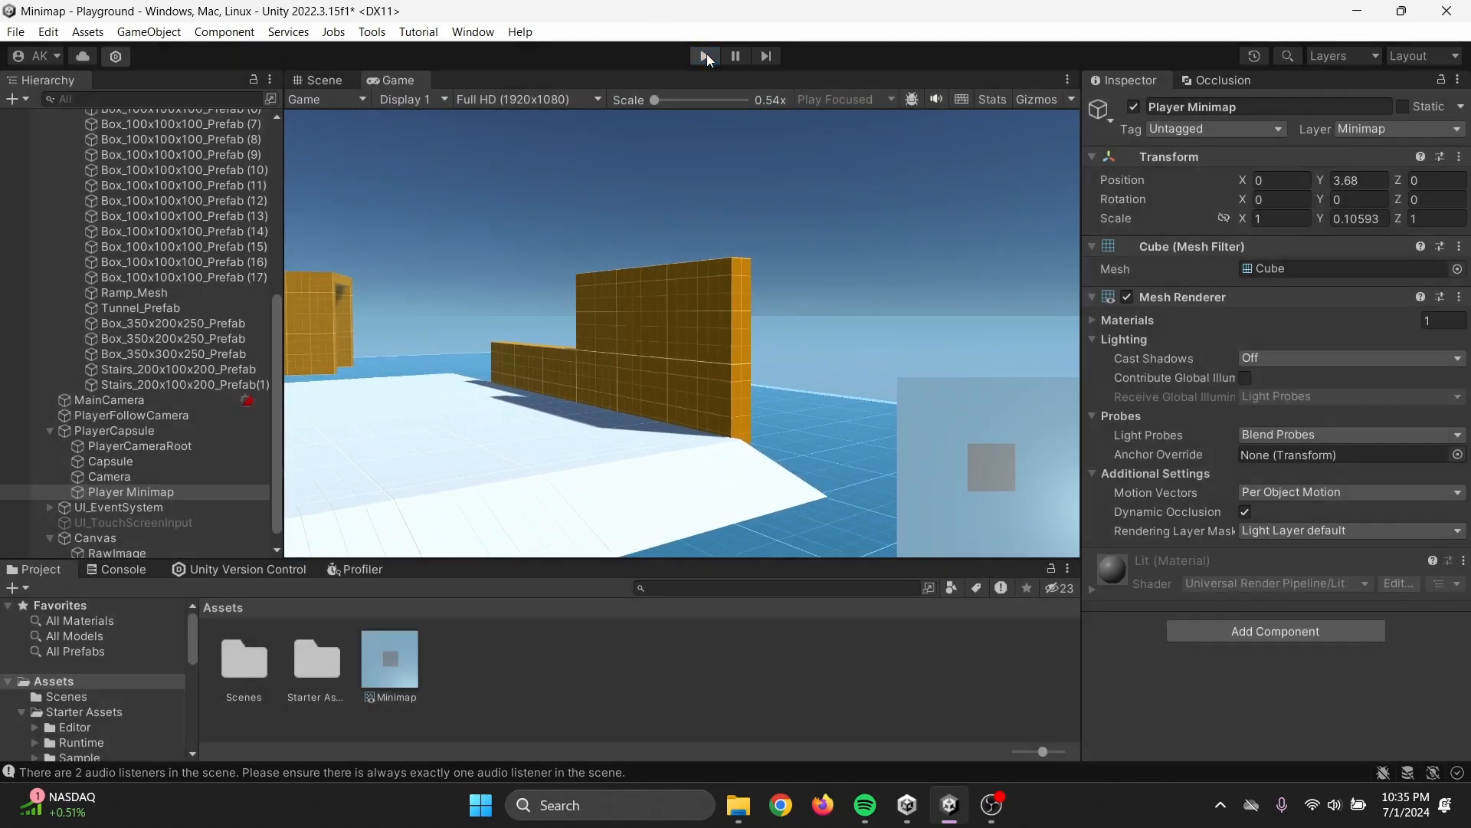
{"action": "left_click", "coordinate": [704, 56]}
Assign the Ground_Mesh object with the blue grid floor to the Water layer.
{"action": "left_click", "coordinate": [319, 78]}
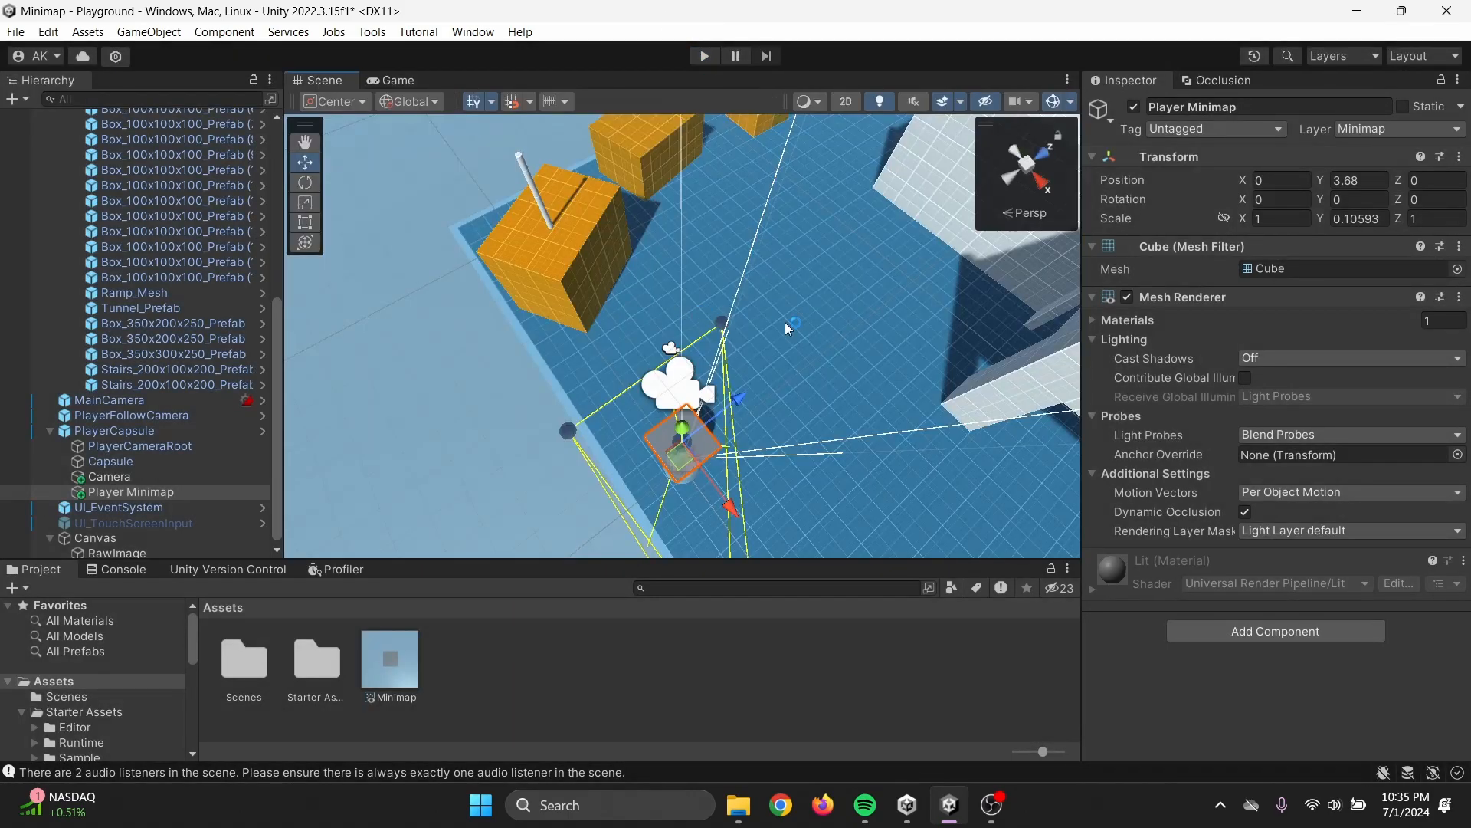
{"action": "left_click", "coordinate": [918, 320]}
{"action": "right_click_drag", "start_coordinate": [918, 320], "coordinate": [589, 439]}
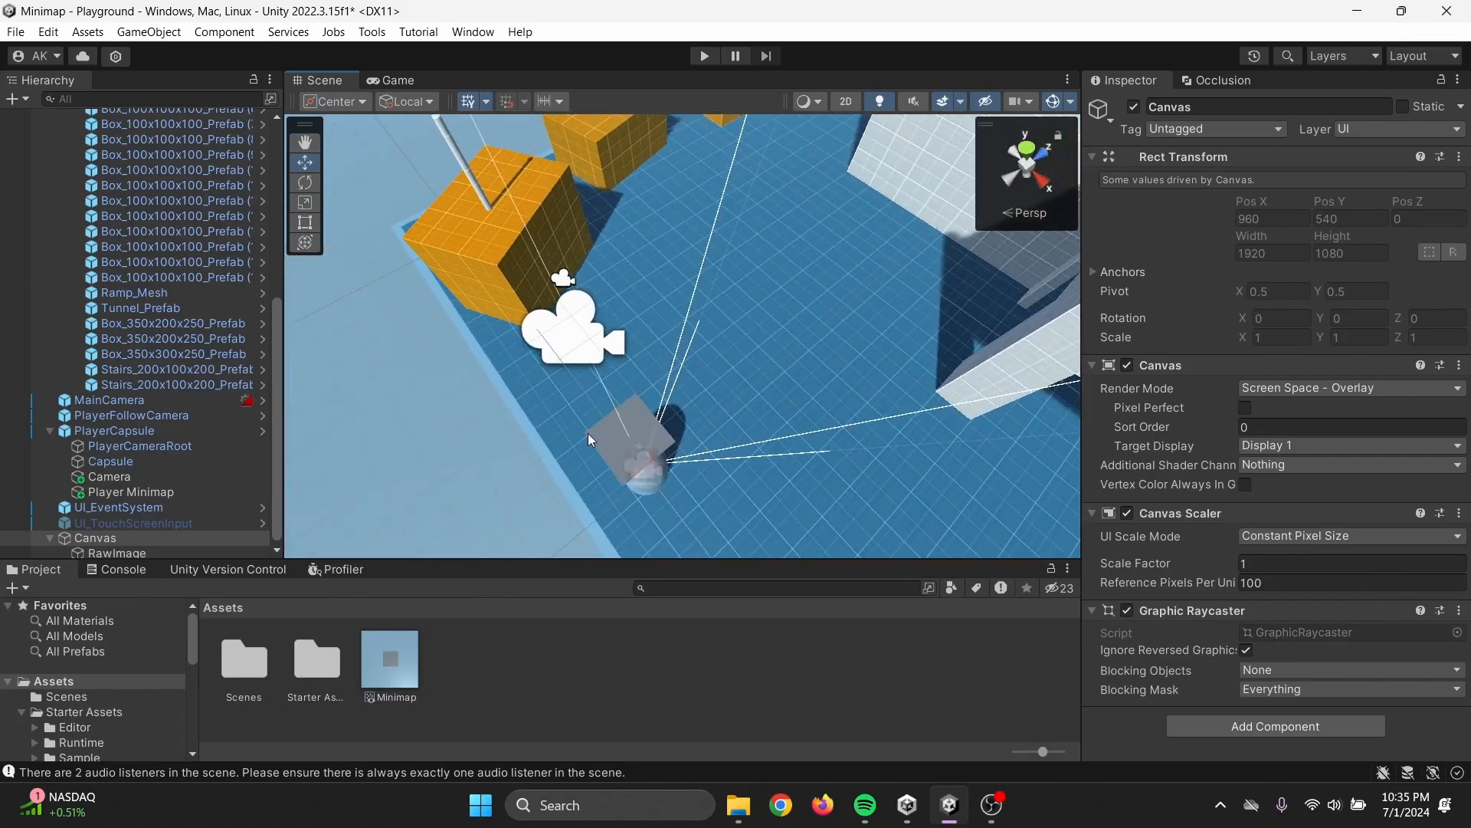
{"action": "left_click", "coordinate": [607, 434]}
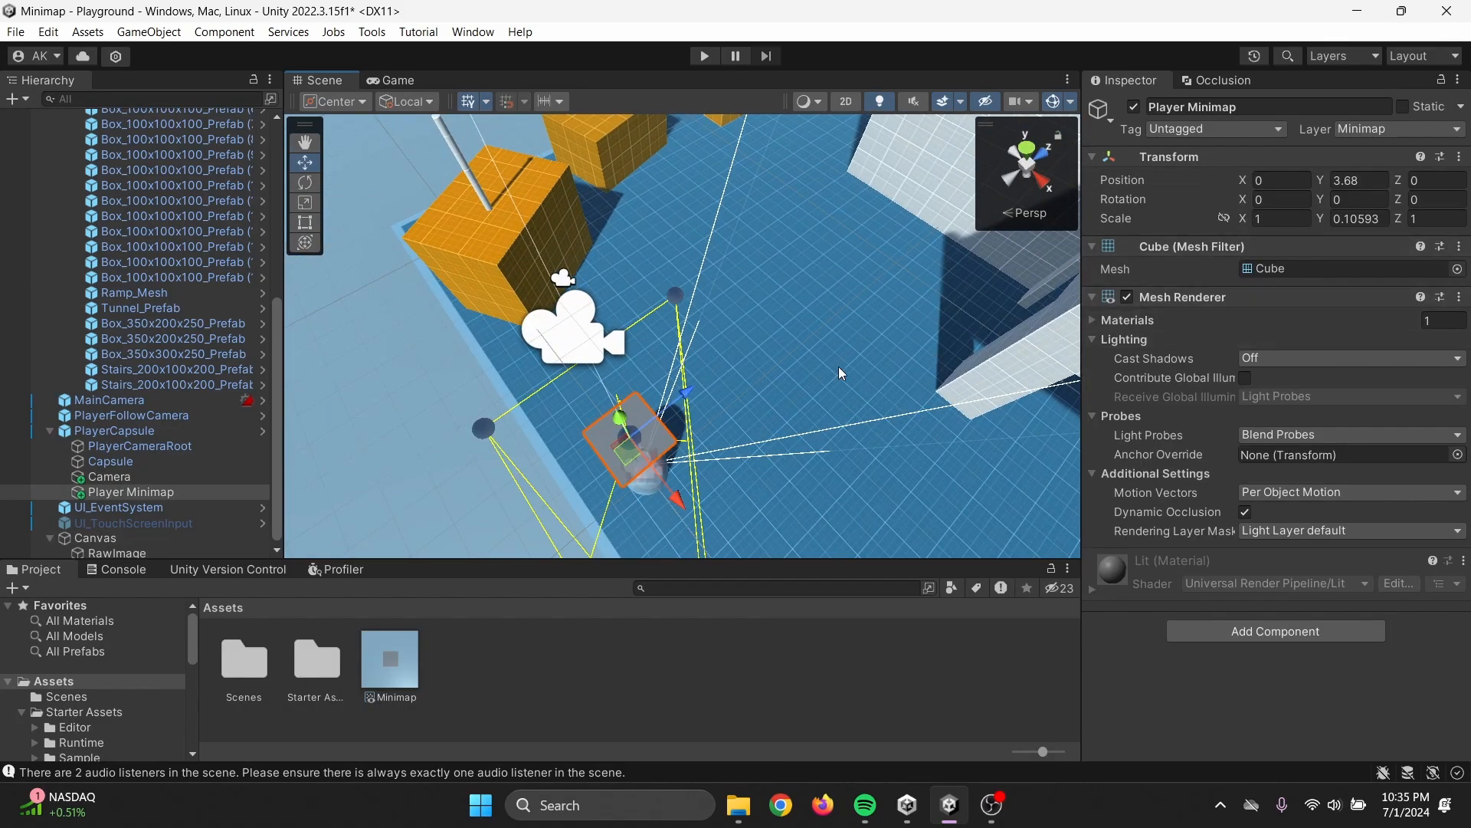
{"action": "left_click", "coordinate": [863, 347]}
{"action": "left_click", "coordinate": [786, 338]}
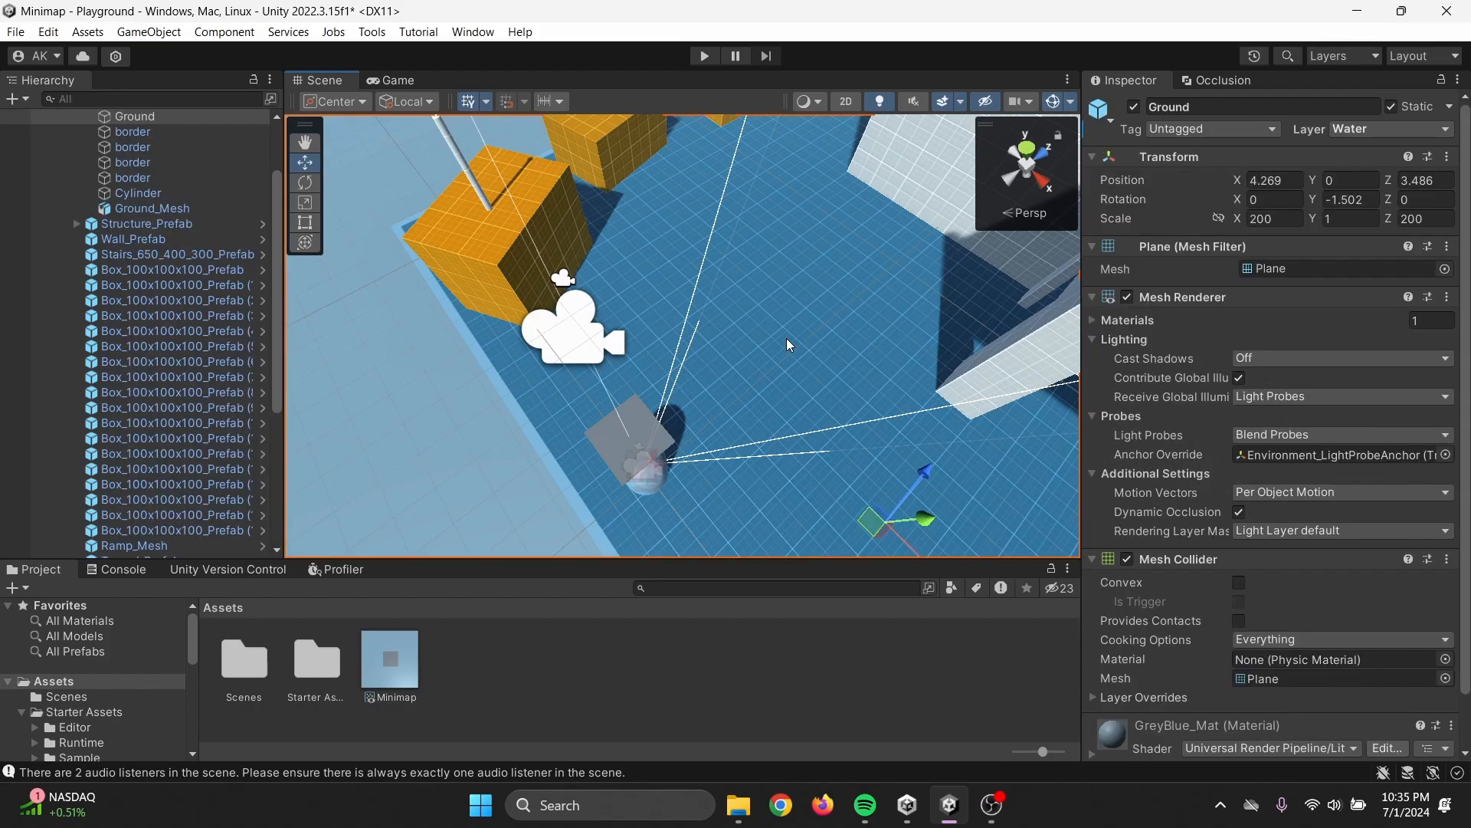
{"action": "left_click", "coordinate": [870, 332]}
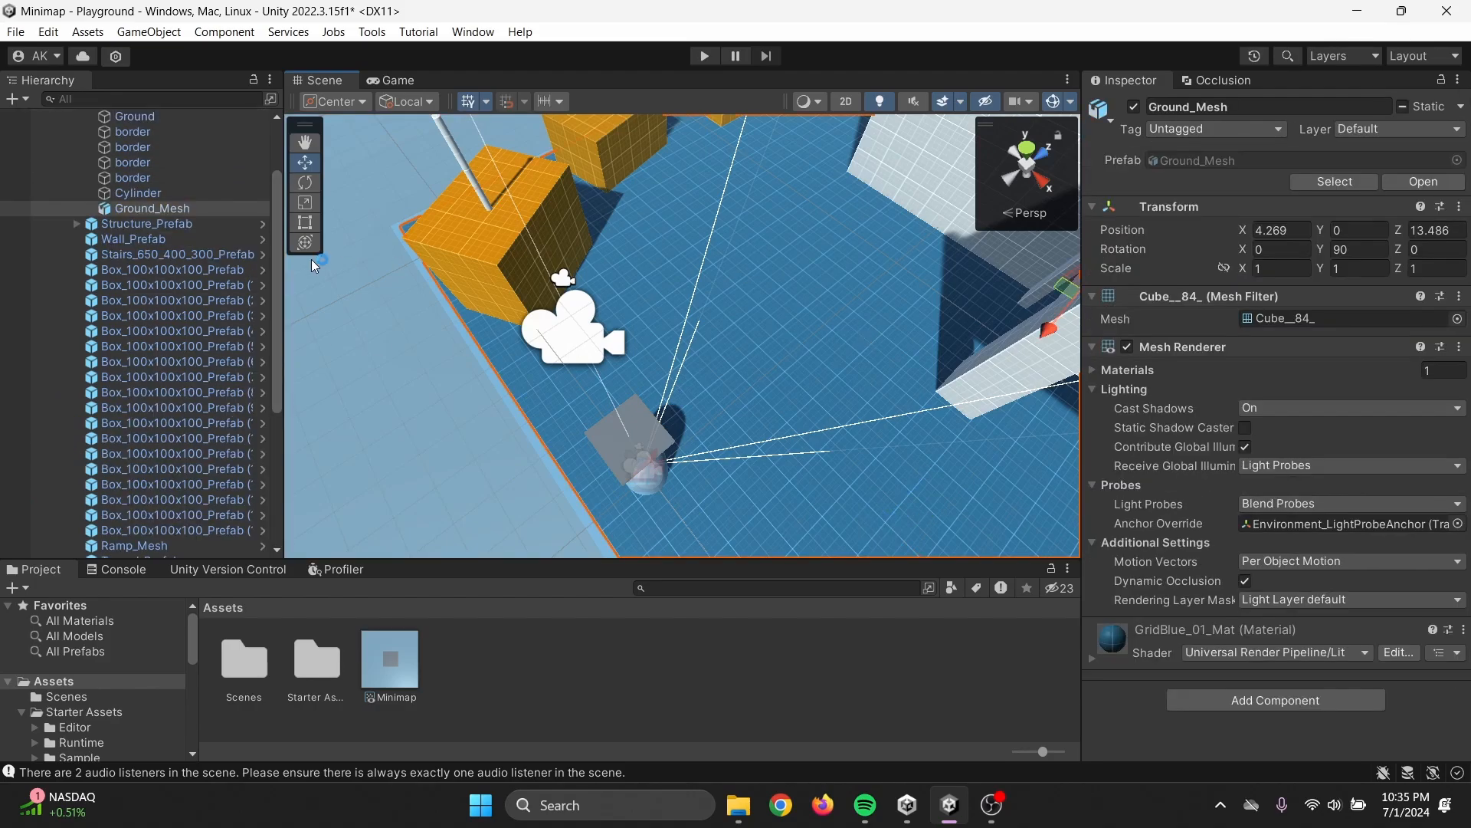
{"action": "left_click", "coordinate": [1387, 133]}
{"action": "left_click", "coordinate": [1391, 225]}
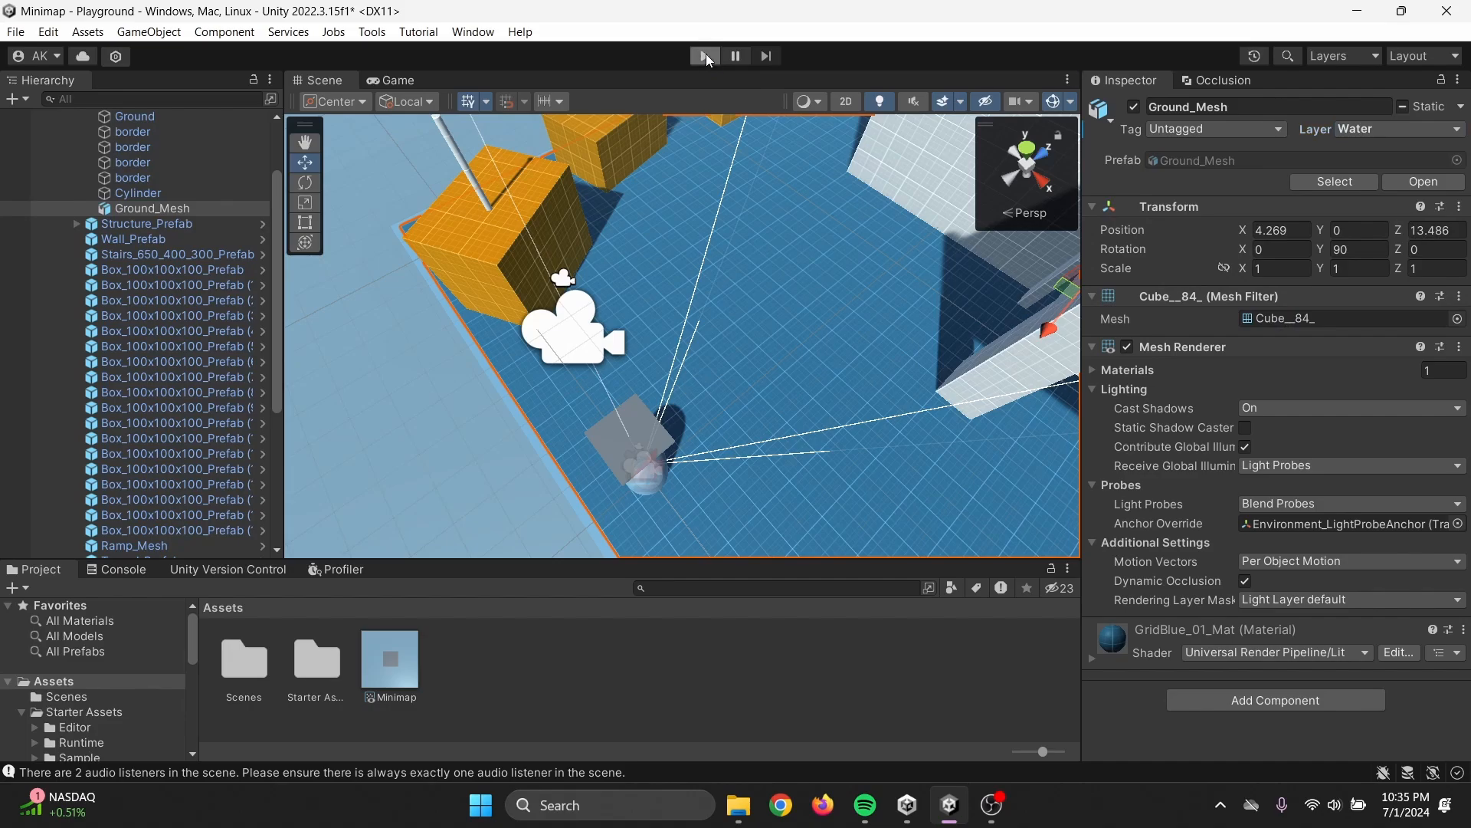
Play the scene again and walk around the playground to test the ground display on the minimap, and stop play mode.
{"action": "left_click", "coordinate": [705, 56]}
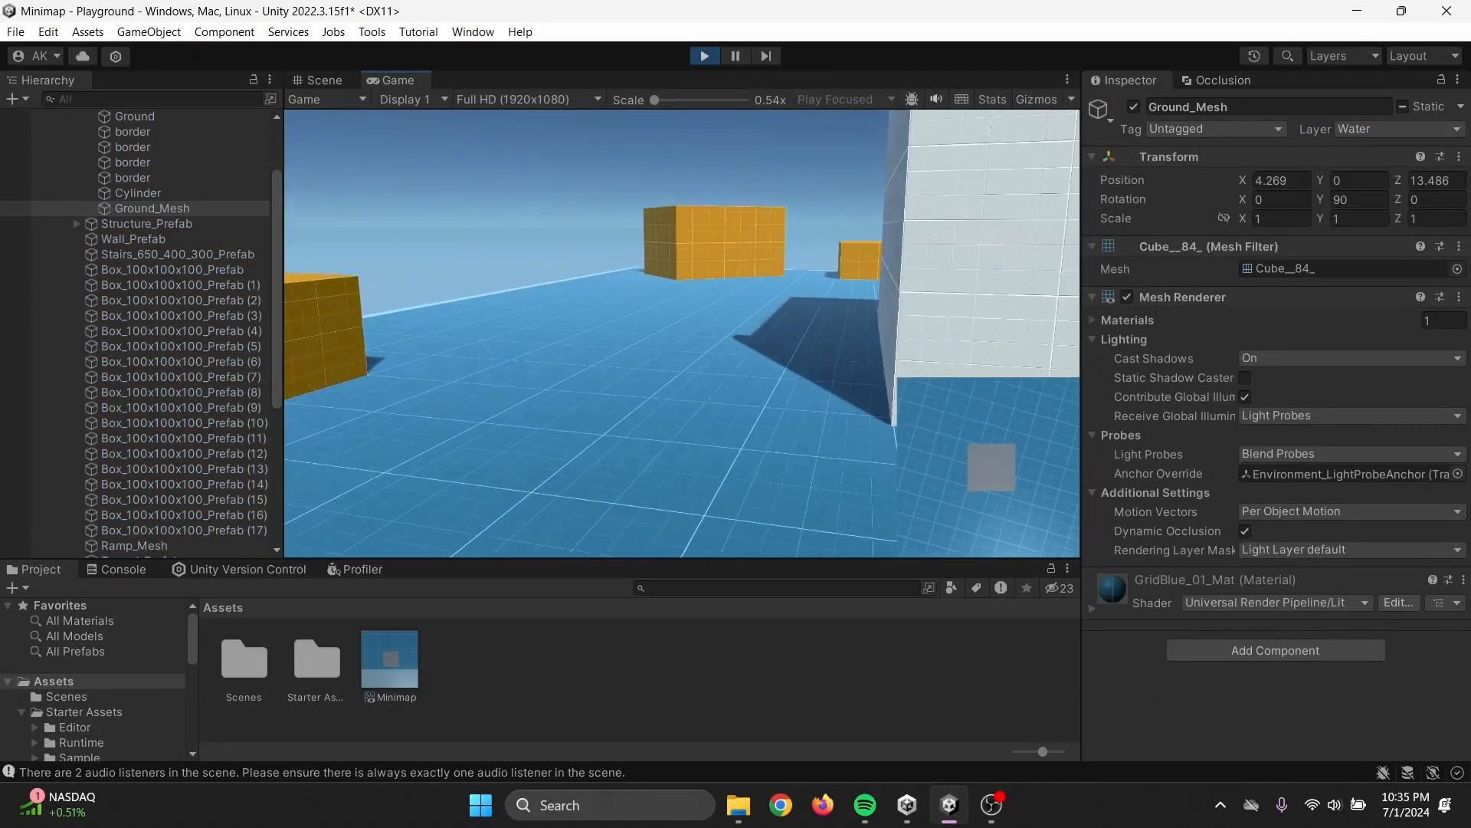
{"action": "key", "text": "w"}
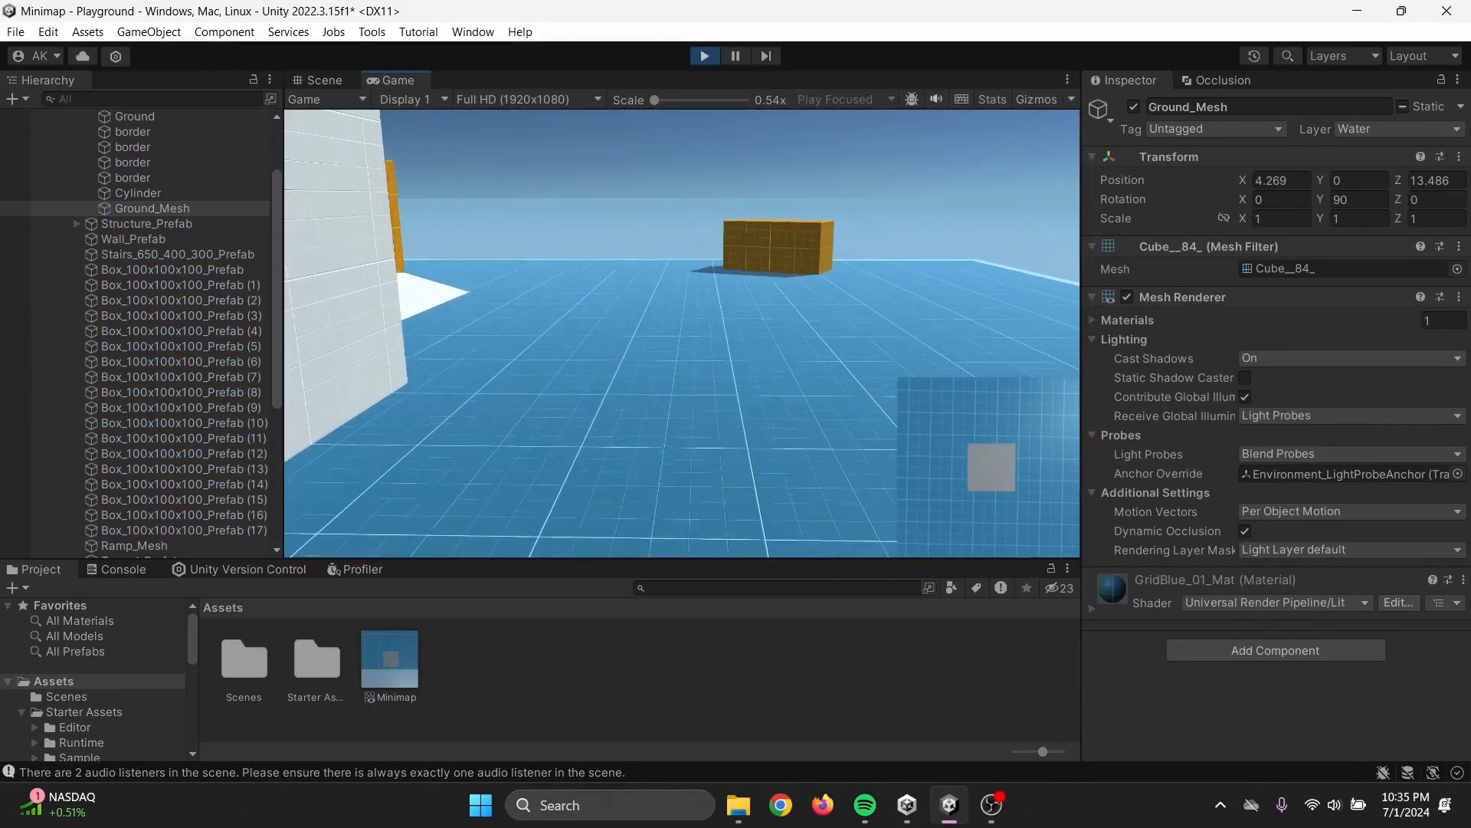
{"action": "key", "text": "w"}
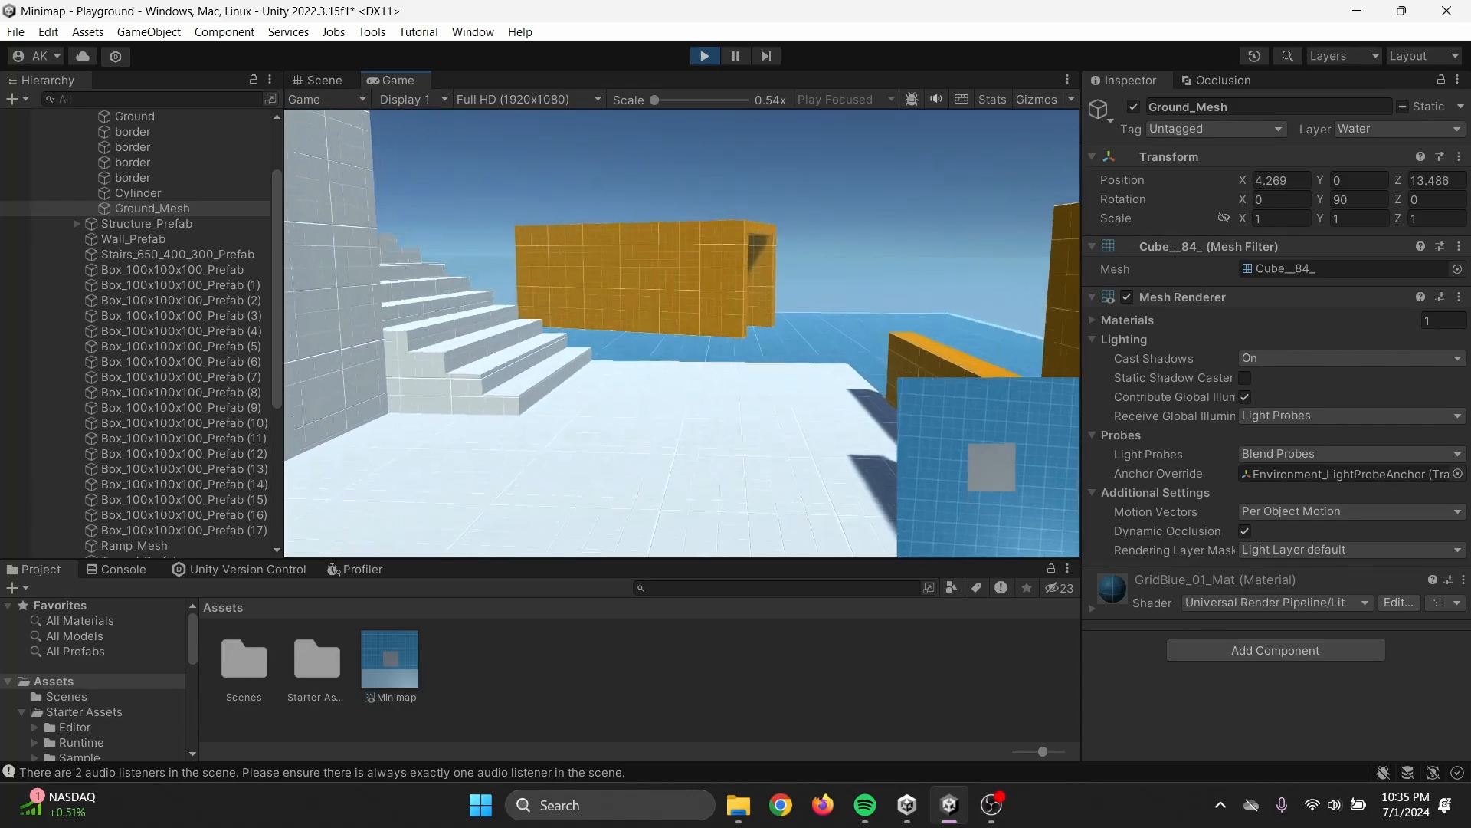
{"action": "key", "text": "w"}
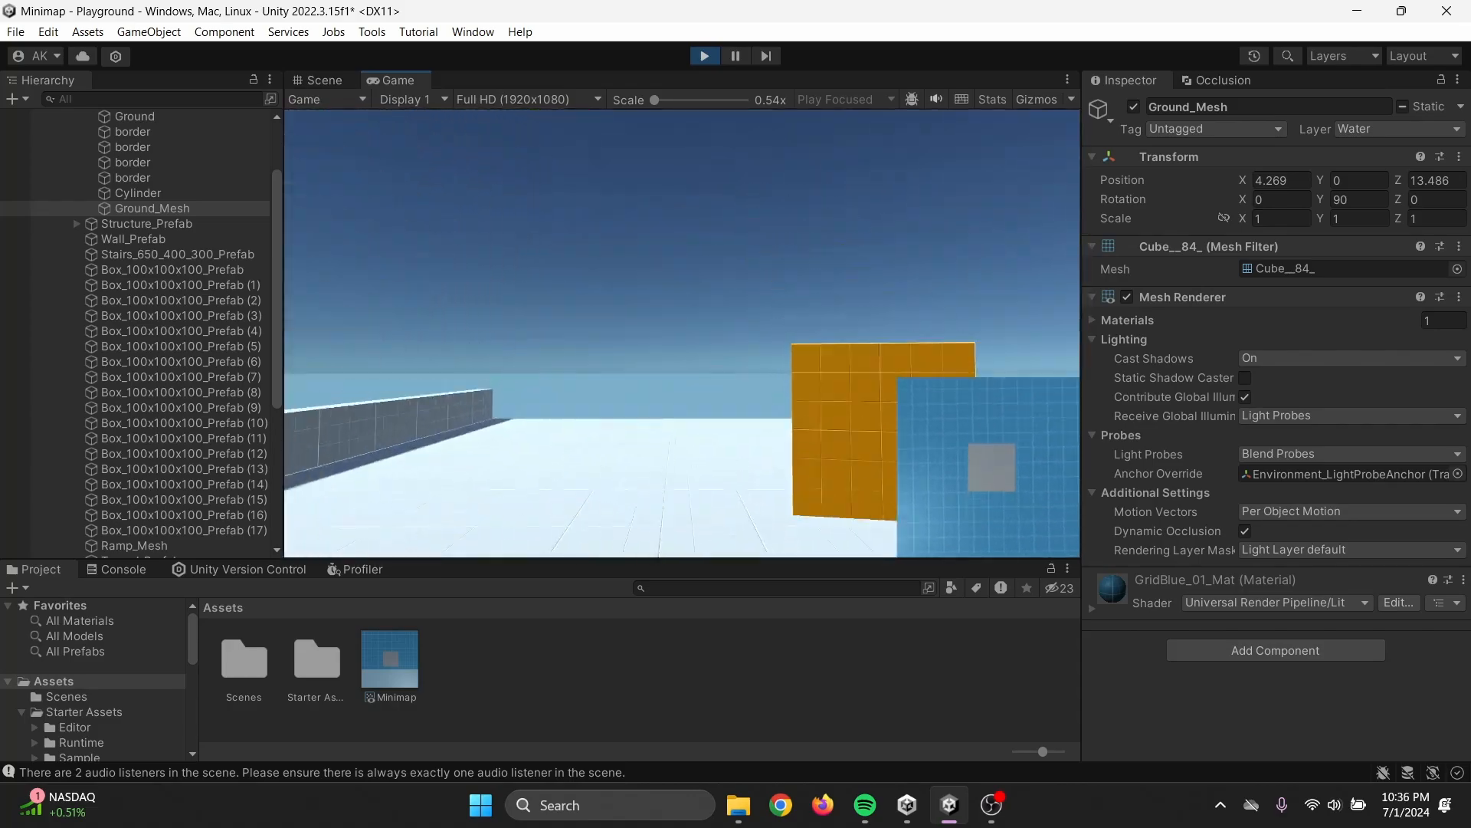
{"action": "key", "text": "w"}
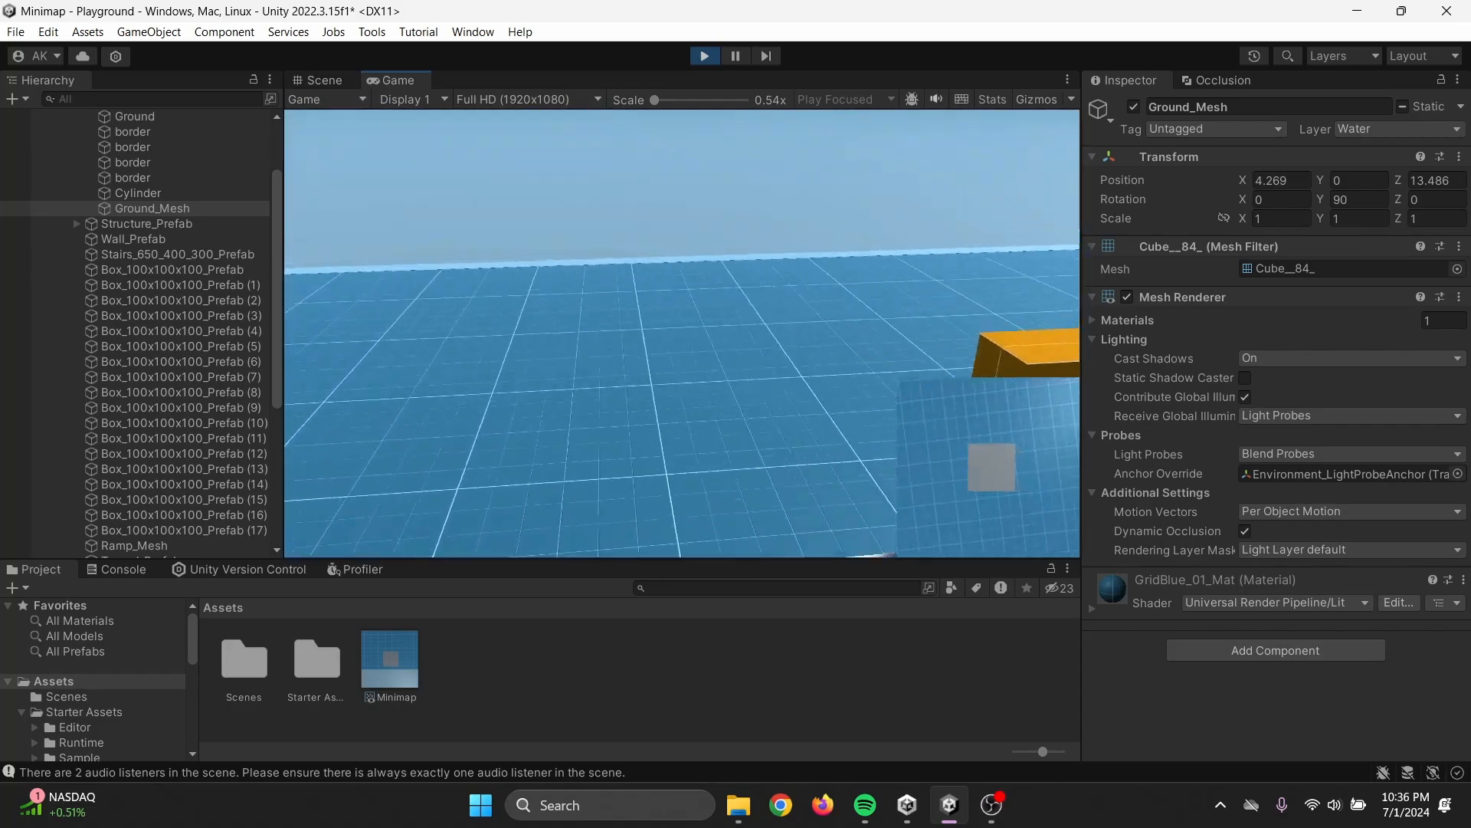
{"action": "key", "text": "w"}
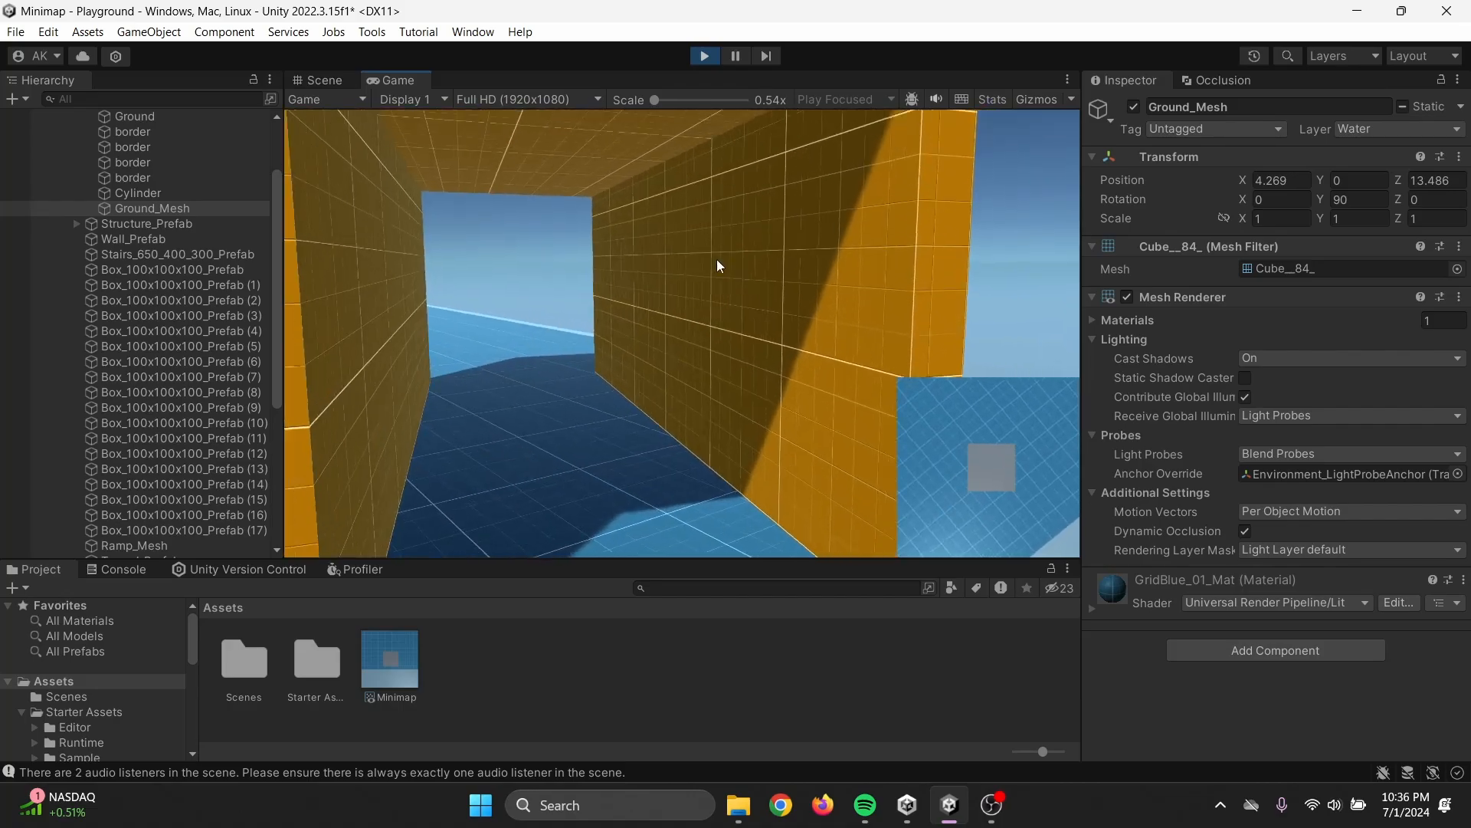
{"action": "left_click", "coordinate": [704, 55]}
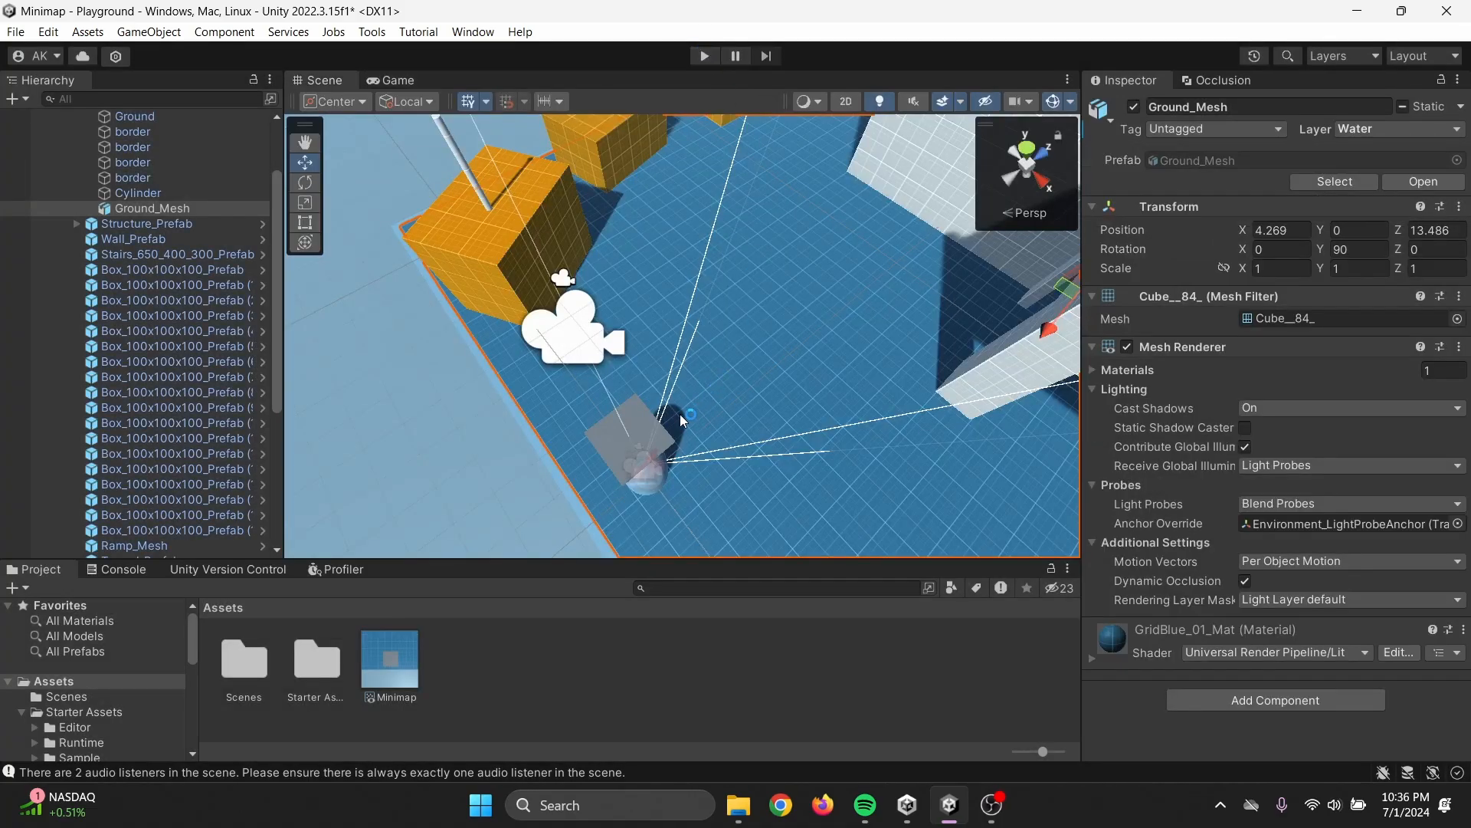
Select the Player Minimap marker above the player capsule in the scene.
{"action": "left_click", "coordinate": [622, 452]}
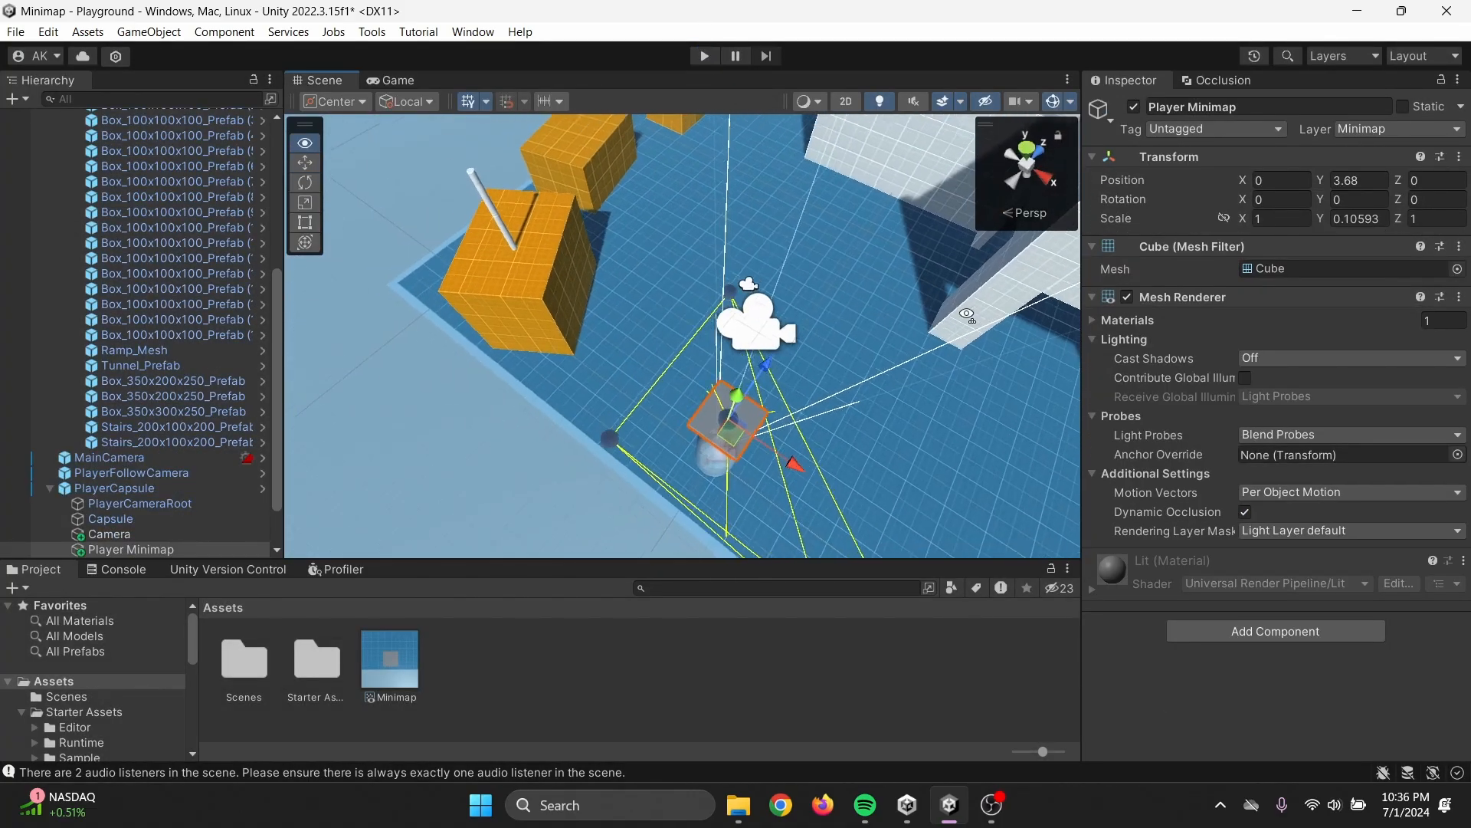